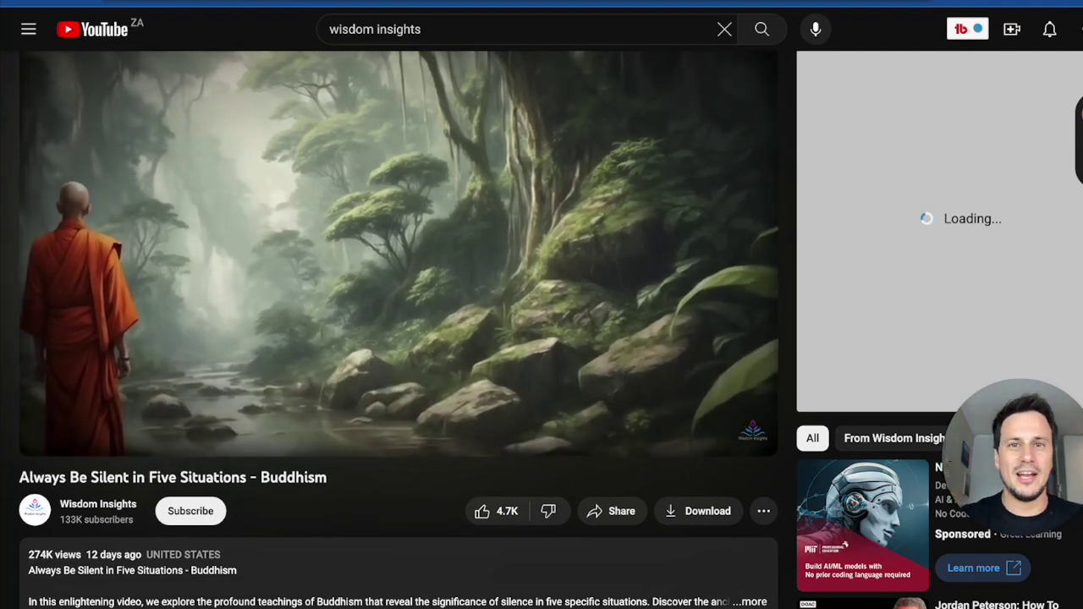
{"action": "mouse_move", "coordinate": [279, 262]}
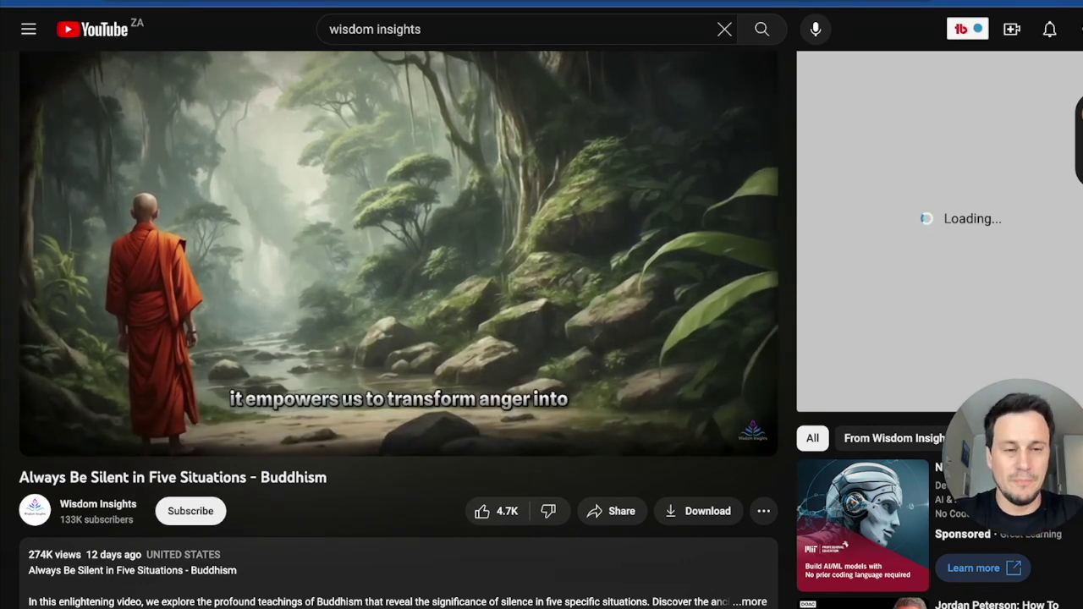
{"action": "mouse_move", "coordinate": [474, 155]}
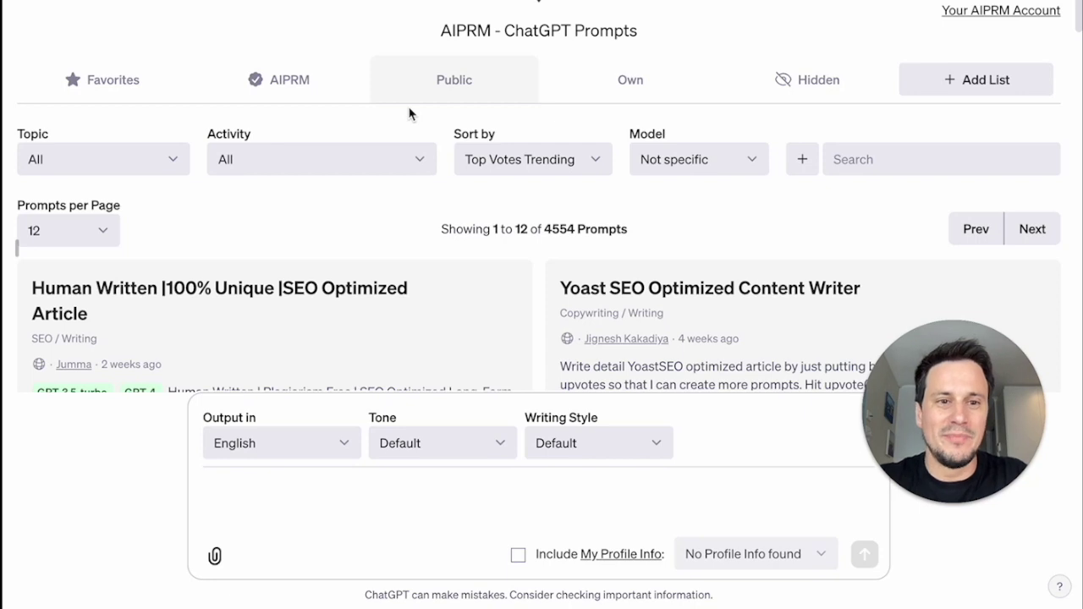
Search the public AIPRM prompts for "kids book" and select the Children's book author prompt.
{"action": "left_click", "coordinate": [841, 160]}
{"action": "type", "text": "kids book"}
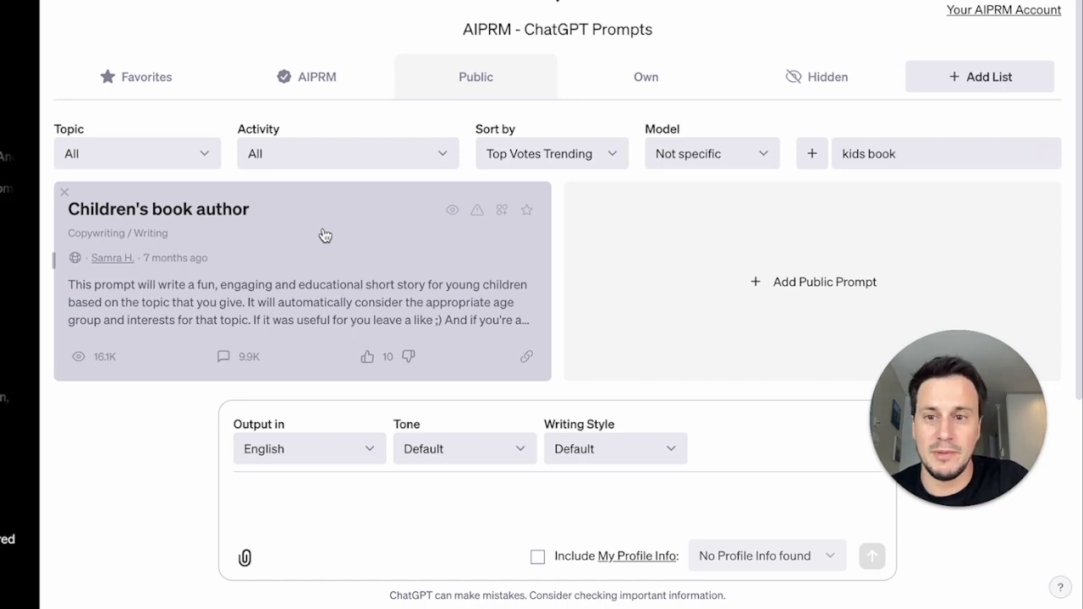
{"action": "left_click", "coordinate": [325, 236]}
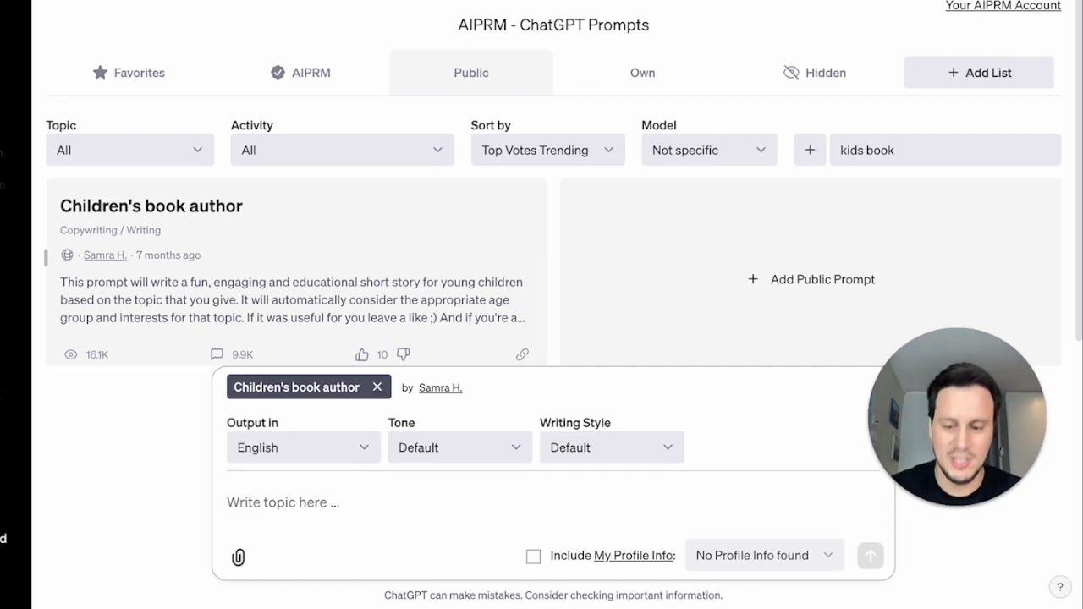
Submit the topic "A story about a little boy who meets a bear who gives him life advice in 10 different metaphors.".
{"action": "type", "text": "A story about a little boy who meets a bear who gives him life advice in 10 different metaphors."}
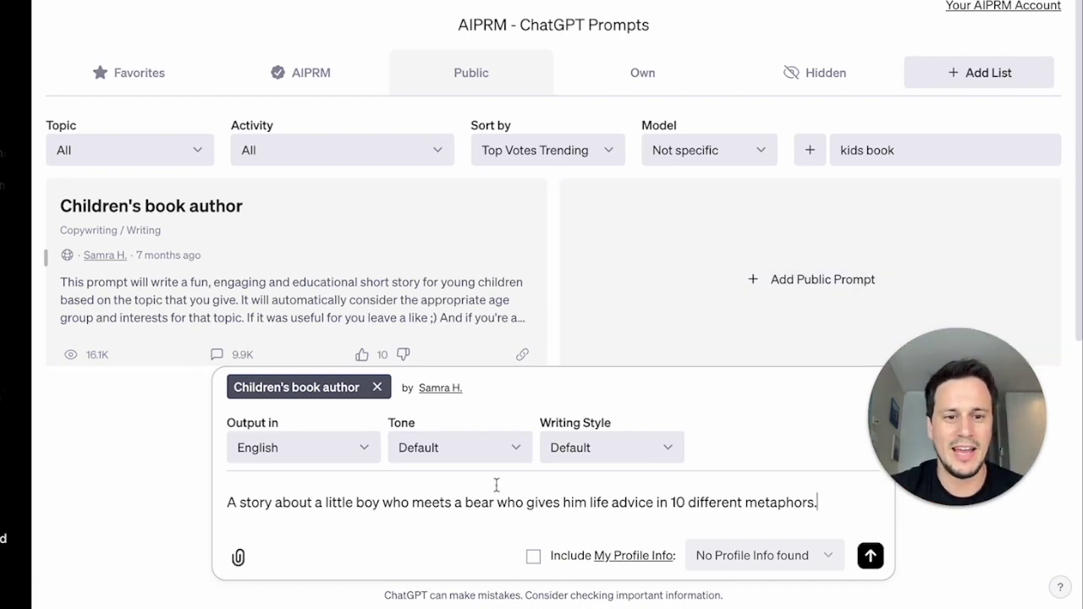
{"action": "left_click", "coordinate": [870, 557]}
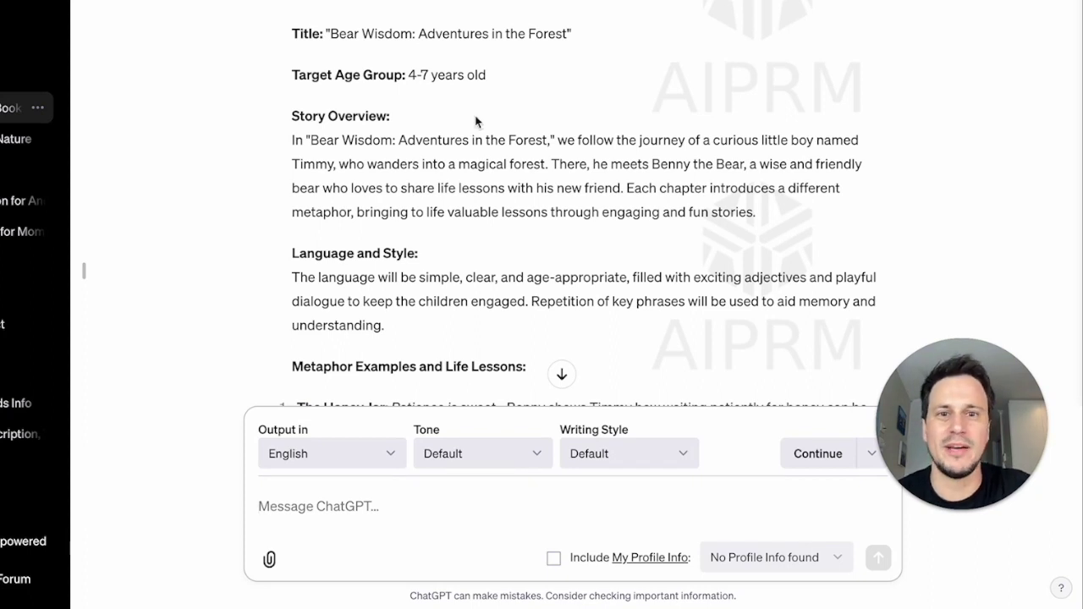
Read through the generated story outline, from the overview and metaphor life lessons to the conclusion.
{"action": "scroll", "coordinate": [515, 267], "scroll_direction": "down", "scroll_amount": 4}
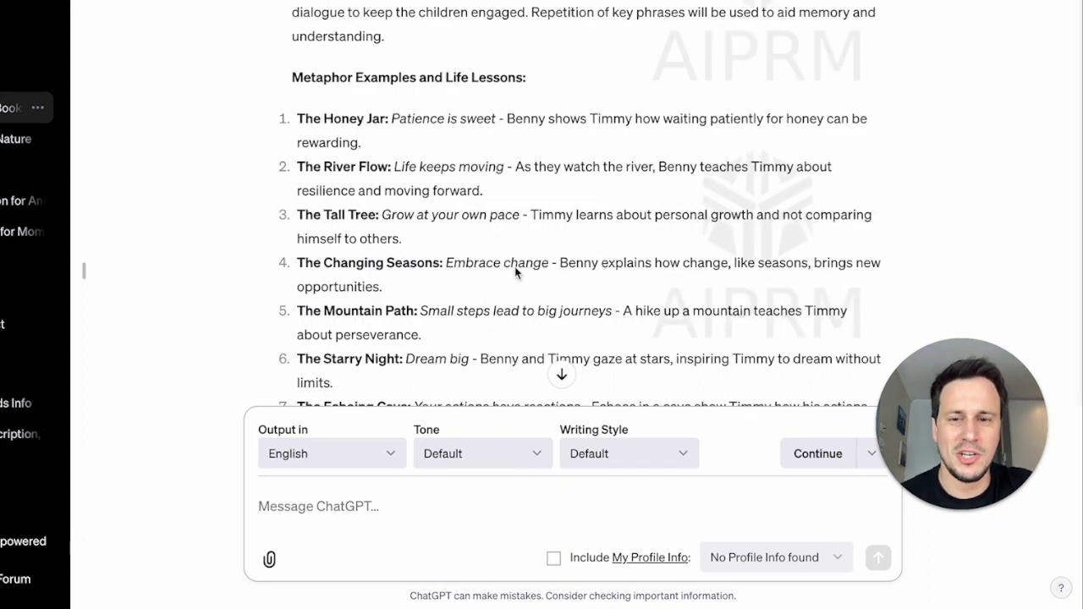
{"action": "scroll", "coordinate": [514, 267], "scroll_direction": "up", "scroll_amount": 2}
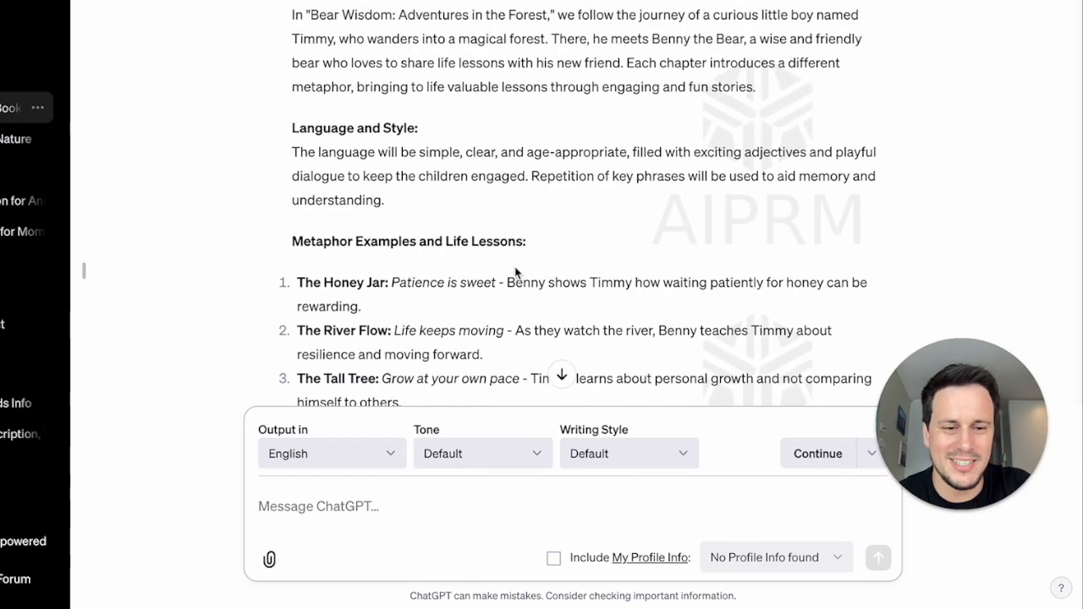
{"action": "scroll", "coordinate": [514, 266], "scroll_direction": "down", "scroll_amount": 1}
{"action": "scroll", "coordinate": [509, 199], "scroll_direction": "up", "scroll_amount": 1}
{"action": "scroll", "coordinate": [491, 127], "scroll_direction": "down", "scroll_amount": 2}
{"action": "scroll", "coordinate": [478, 74], "scroll_direction": "down", "scroll_amount": 1}
{"action": "scroll", "coordinate": [478, 75], "scroll_direction": "down", "scroll_amount": 3}
{"action": "scroll", "coordinate": [477, 67], "scroll_direction": "down", "scroll_amount": 1}
{"action": "scroll", "coordinate": [478, 68], "scroll_direction": "down", "scroll_amount": 1}
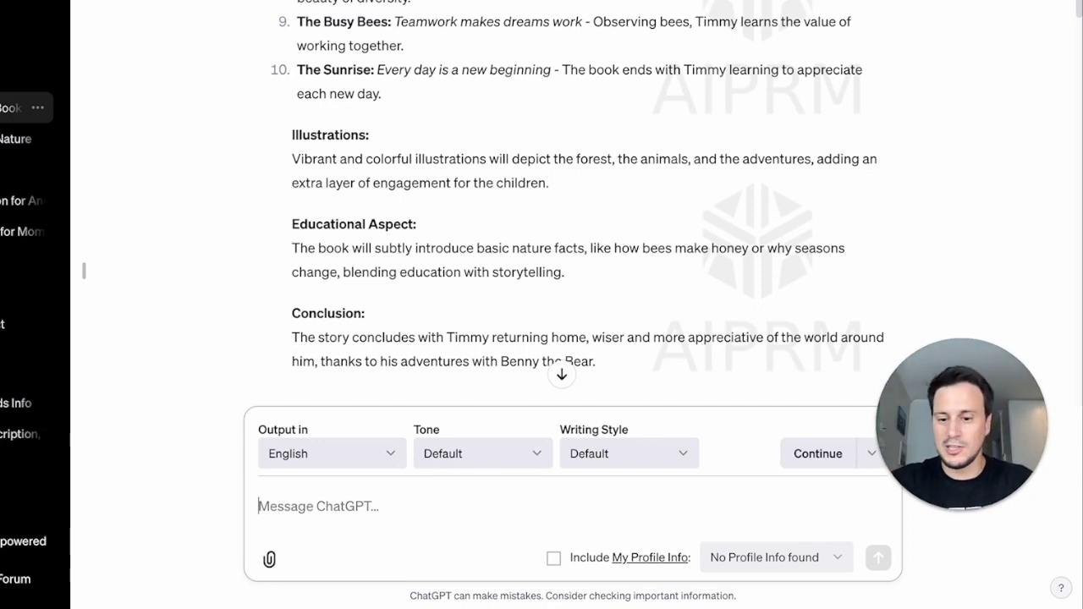
Ask ChatGPT for the story in sections that can be prompted to Leonardo.ai for illustrations, followed by the narration for each scene.
{"action": "type", "text": "Great! Please give me this story but with sections that I can prompt to Leonardo.ai to make wonderful illustrations for each section. Then after that, please give me the narration for each scene."}
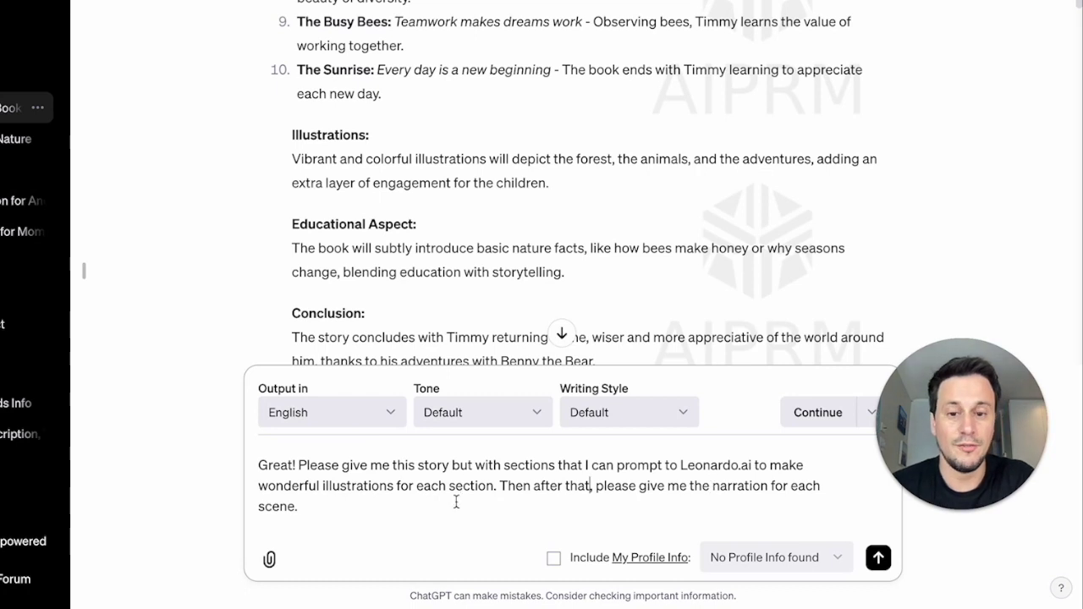
{"action": "left_click", "coordinate": [879, 557]}
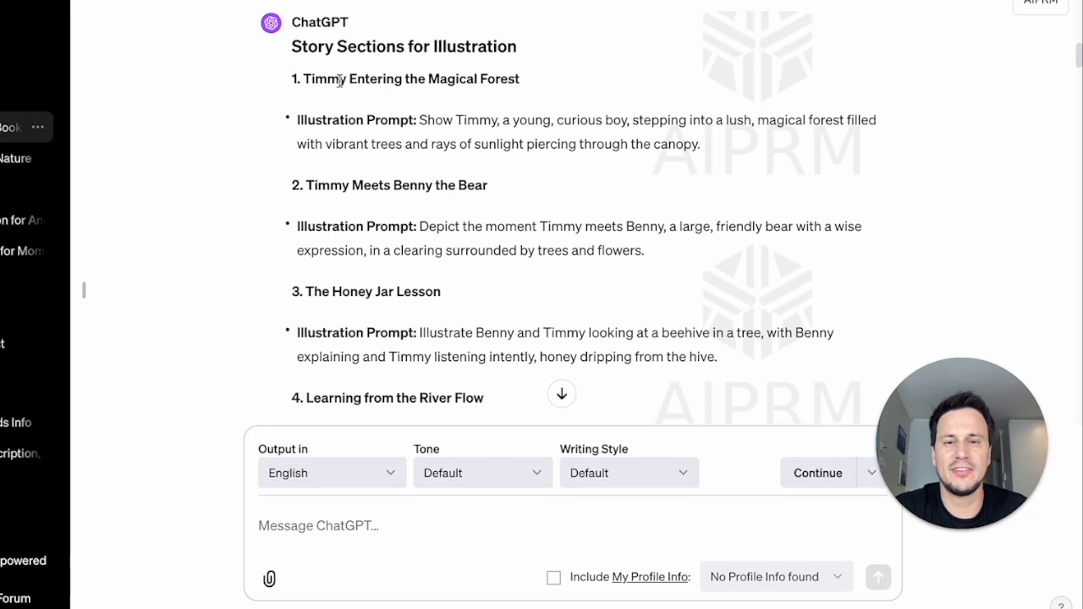
Review the illustration prompts for the story sections and the narration written for each scene.
{"action": "scroll", "coordinate": [340, 82], "scroll_direction": "down", "scroll_amount": 2}
{"action": "scroll", "coordinate": [339, 81], "scroll_direction": "up", "scroll_amount": 1}
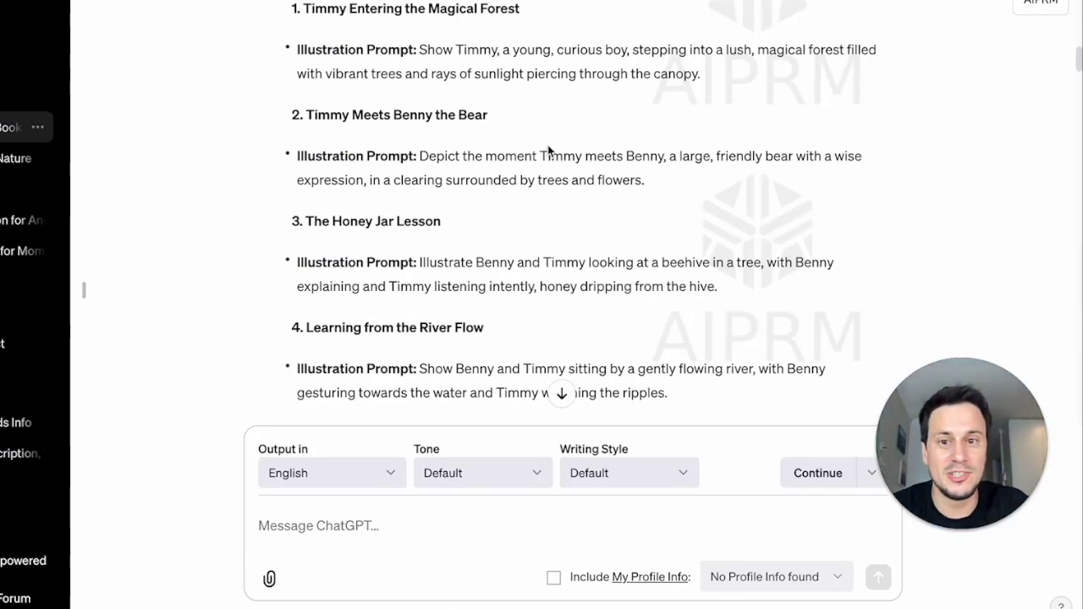
{"action": "scroll", "coordinate": [548, 144], "scroll_direction": "down", "scroll_amount": 3}
{"action": "scroll", "coordinate": [395, 206], "scroll_direction": "down", "scroll_amount": 10}
{"action": "scroll", "coordinate": [397, 211], "scroll_direction": "down", "scroll_amount": 5}
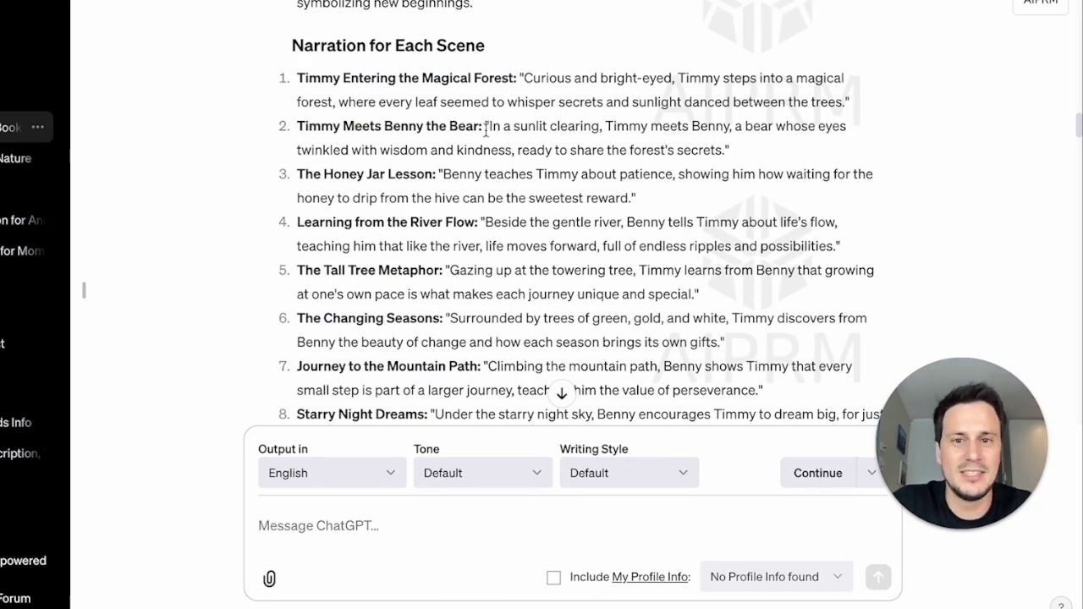
{"action": "left_click_drag", "start_coordinate": [529, 78], "coordinate": [857, 107]}
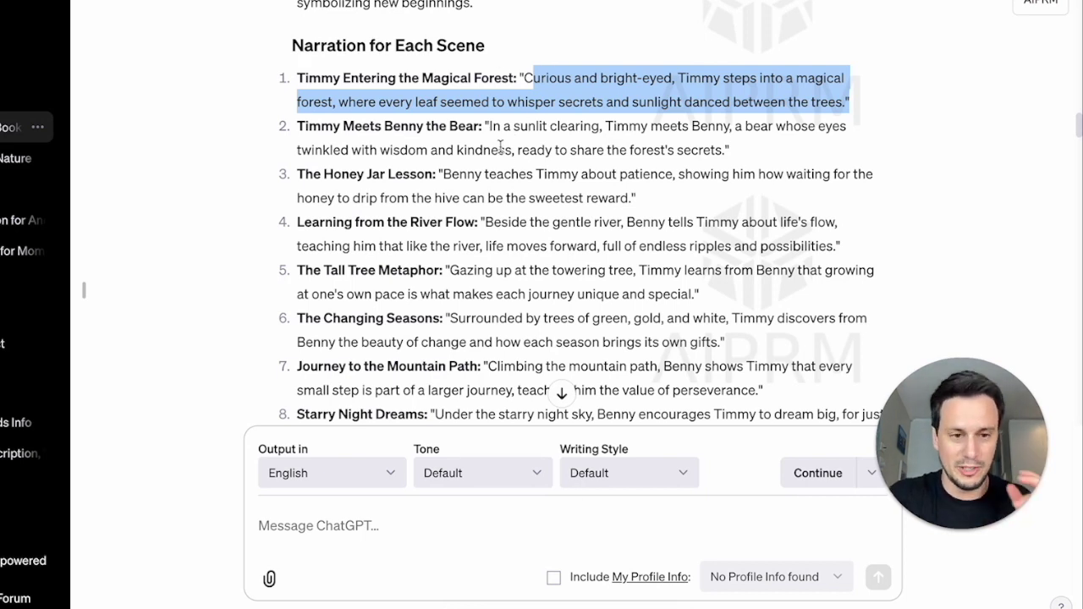
{"action": "left_click", "coordinate": [399, 223]}
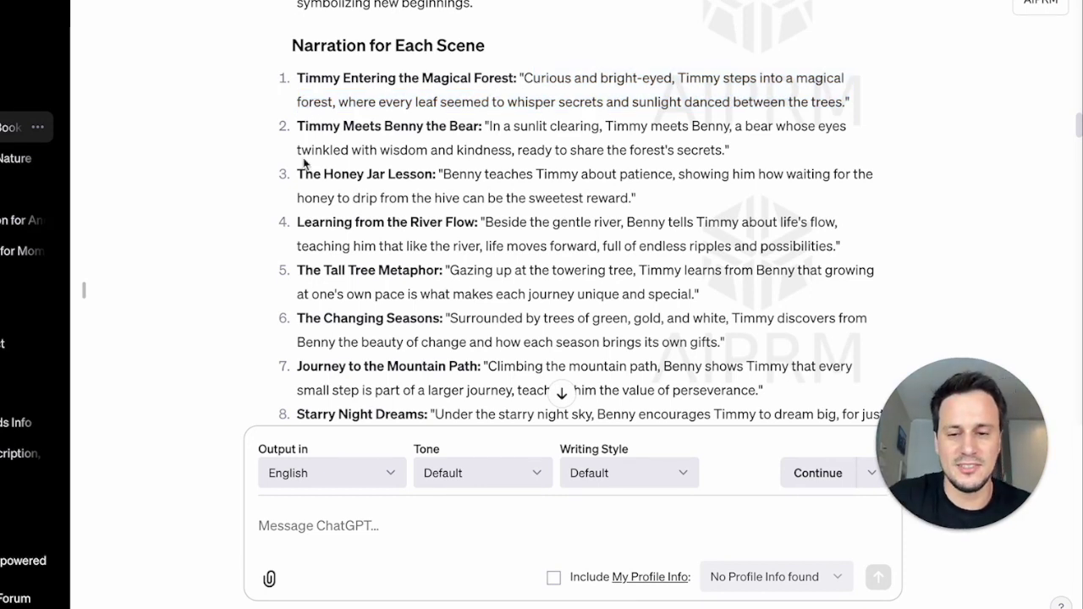
{"action": "scroll", "coordinate": [491, 259], "scroll_direction": "down", "scroll_amount": 5}
{"action": "scroll", "coordinate": [487, 256], "scroll_direction": "down", "scroll_amount": 1}
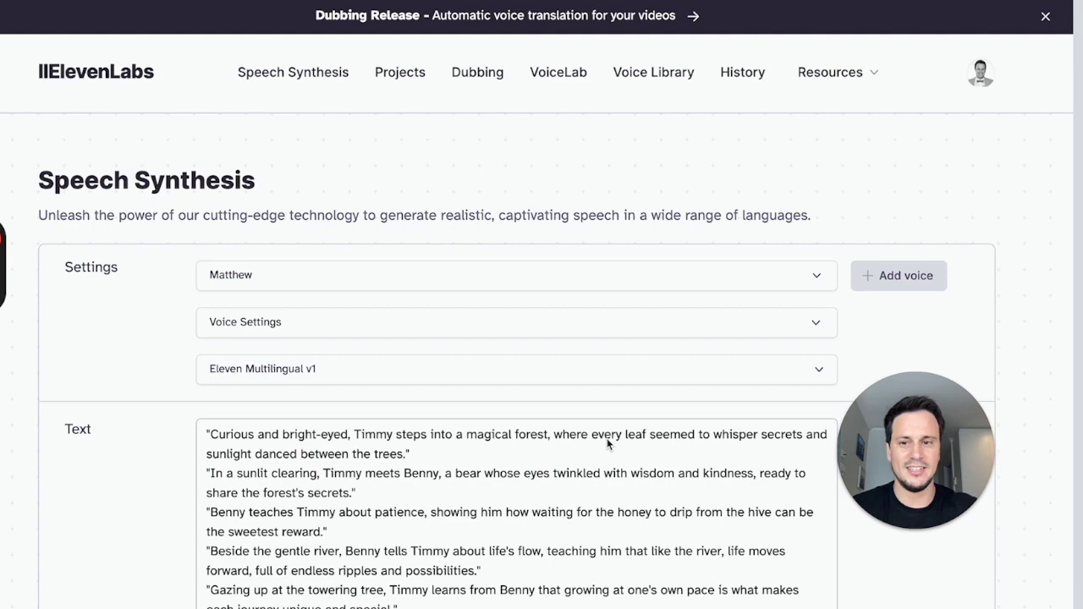
Look through the whole narration text in the ElevenLabs Speech Synthesis page.
{"action": "scroll", "coordinate": [607, 440], "scroll_direction": "down", "scroll_amount": 1}
{"action": "scroll", "coordinate": [609, 423], "scroll_direction": "down", "scroll_amount": 5}
{"action": "scroll", "coordinate": [609, 423], "scroll_direction": "up", "scroll_amount": 6}
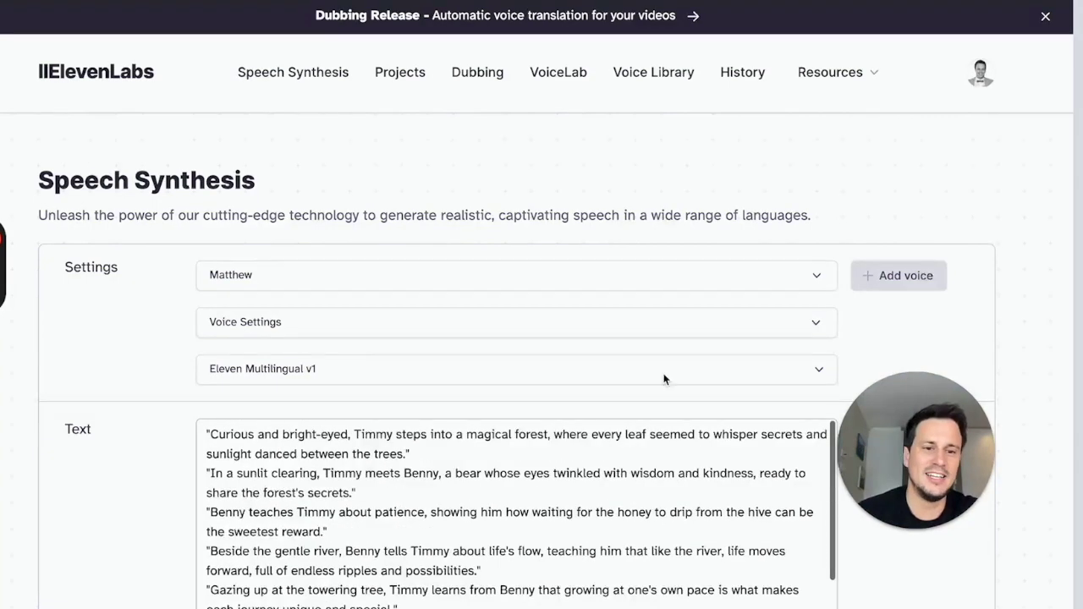
{"action": "scroll", "coordinate": [593, 507], "scroll_direction": "down", "scroll_amount": 4}
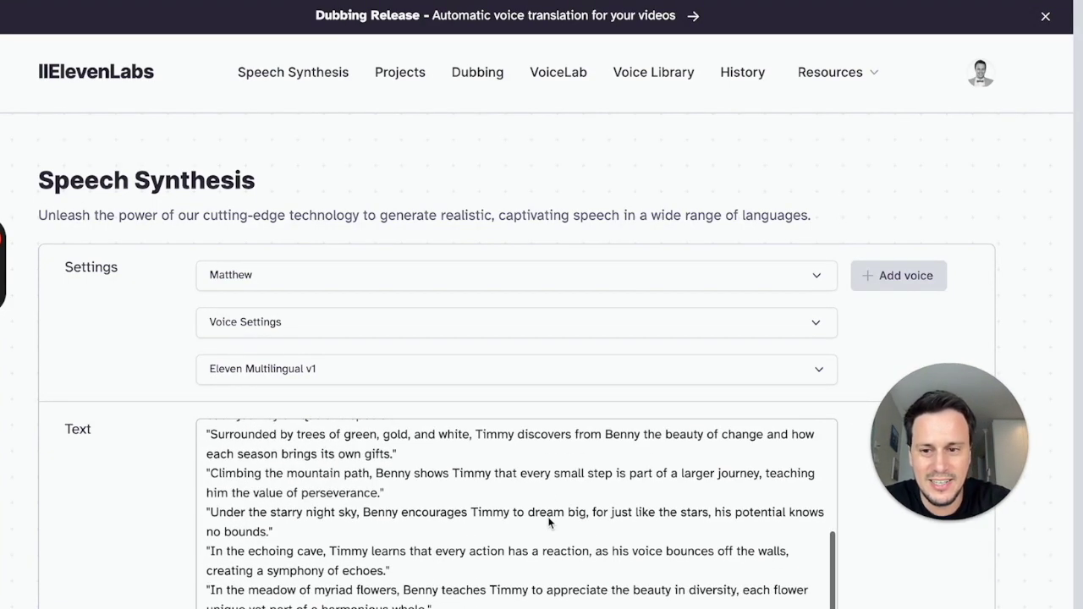
{"action": "scroll", "coordinate": [549, 523], "scroll_direction": "up", "scroll_amount": 5}
{"action": "left_click", "coordinate": [246, 458]}
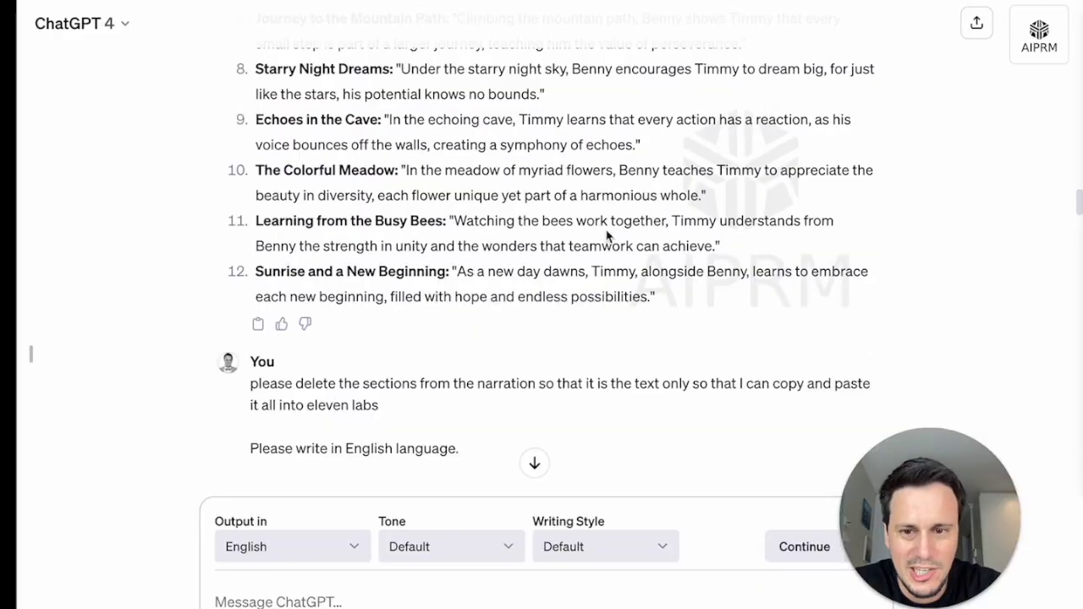
In ChatGPT, select the narration-only text without section titles, starting from the first scene.
{"action": "scroll", "coordinate": [607, 237], "scroll_direction": "down", "scroll_amount": 5}
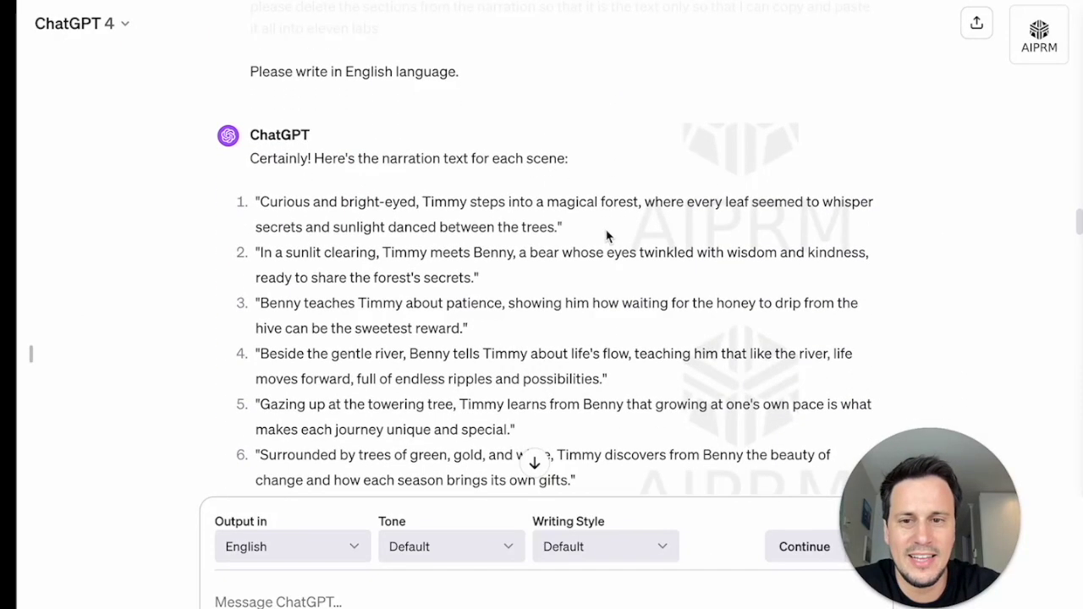
{"action": "left_click_drag", "start_coordinate": [255, 201], "coordinate": [559, 254]}
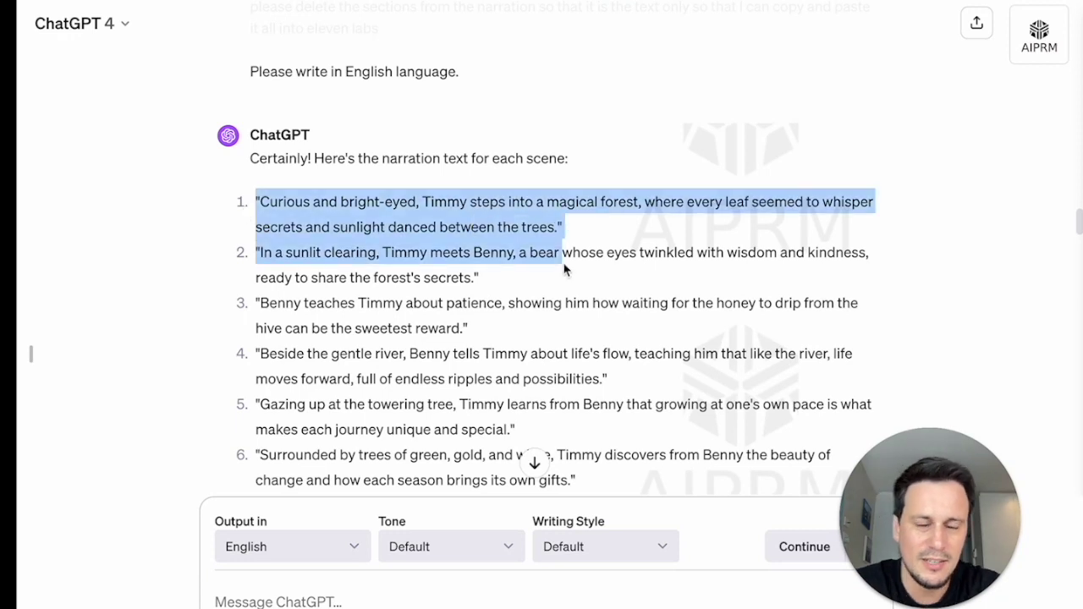
{"action": "left_click", "coordinate": [562, 264]}
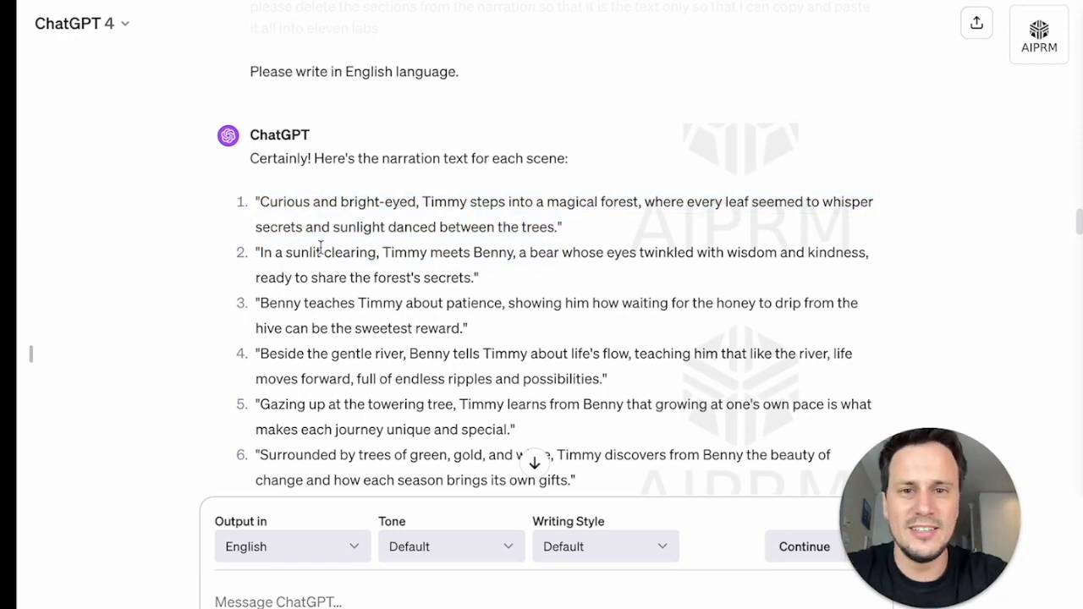
{"action": "left_click_drag", "start_coordinate": [246, 203], "coordinate": [566, 431]}
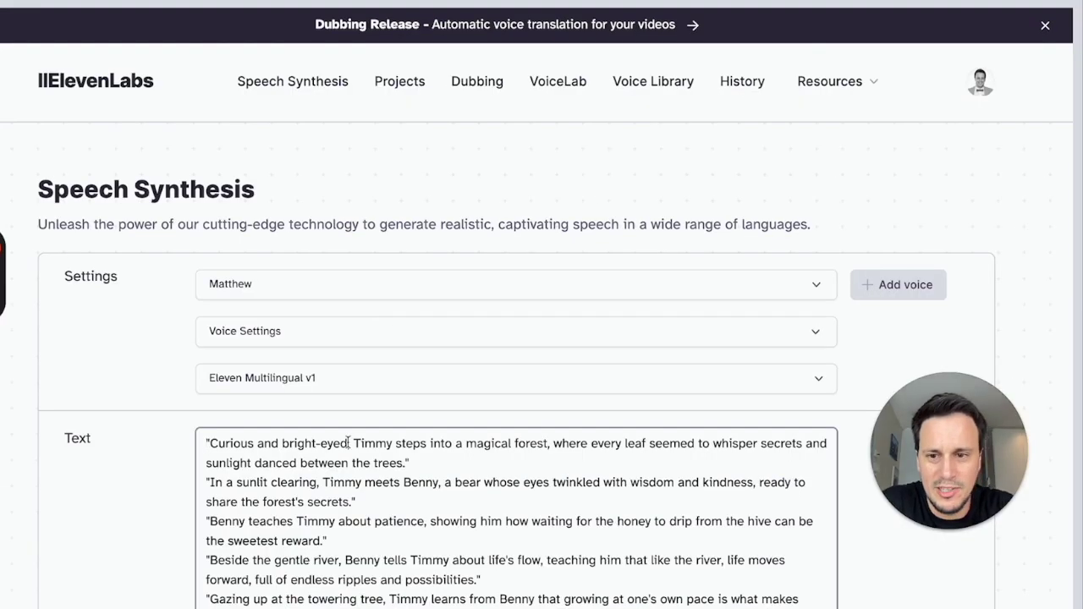
In ElevenLabs, check the available voices, keep Matthew, and generate speech from the narration text.
{"action": "scroll", "coordinate": [348, 443], "scroll_direction": "down", "scroll_amount": 1}
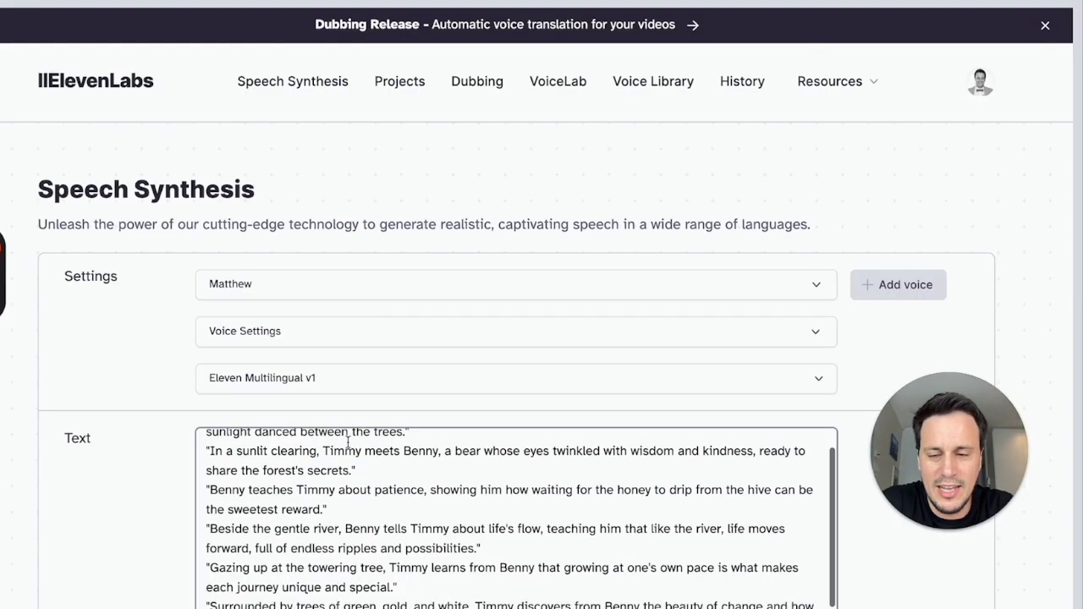
{"action": "left_click", "coordinate": [378, 300]}
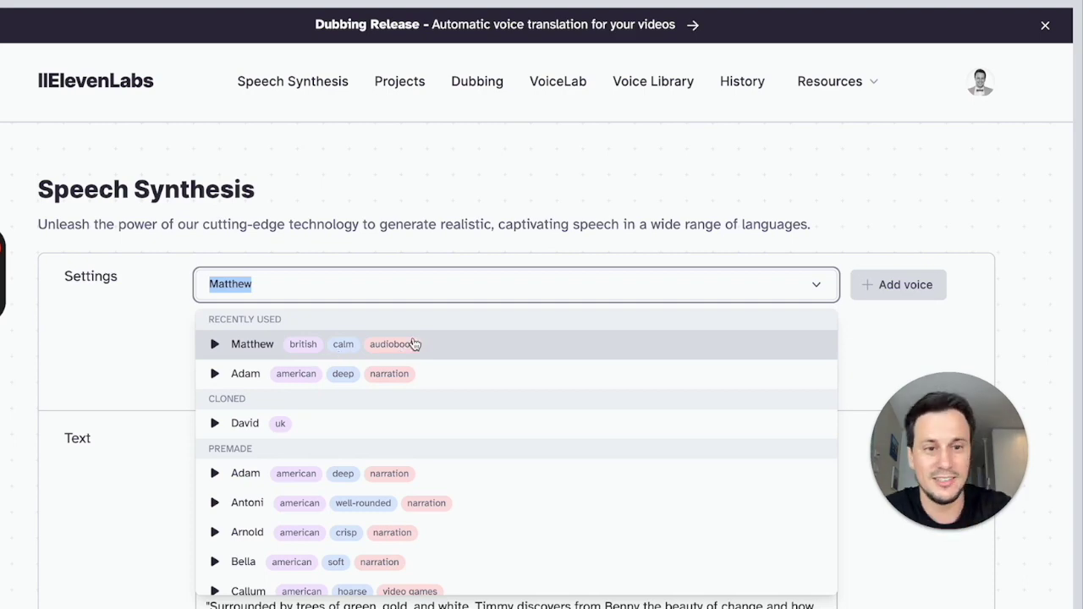
{"action": "left_click", "coordinate": [960, 185]}
{"action": "scroll", "coordinate": [611, 385], "scroll_direction": "down", "scroll_amount": 3}
{"action": "scroll", "coordinate": [611, 385], "scroll_direction": "down", "scroll_amount": 2}
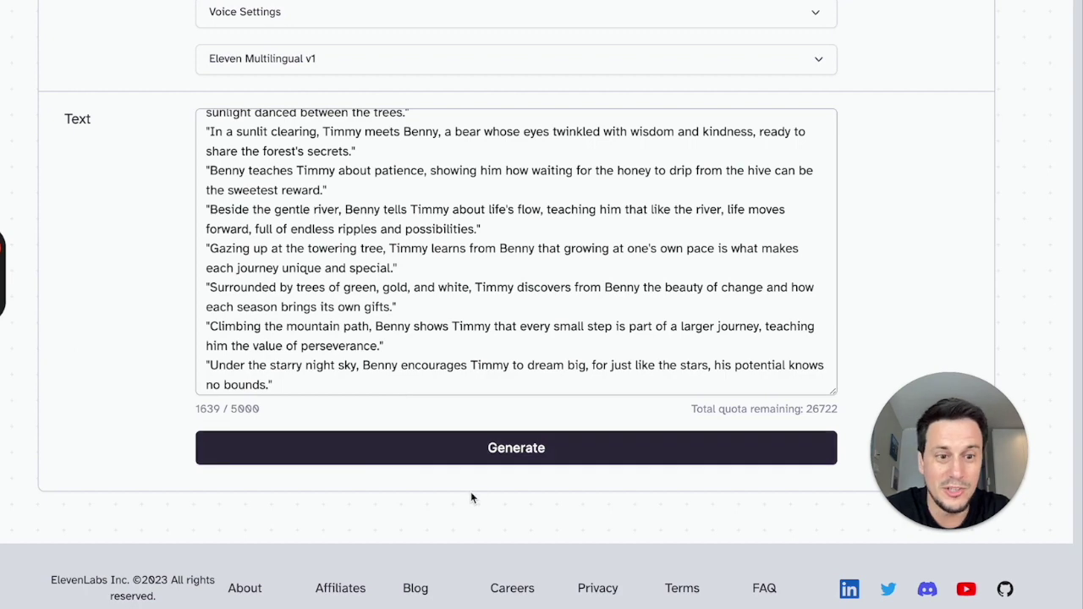
{"action": "left_click", "coordinate": [496, 449]}
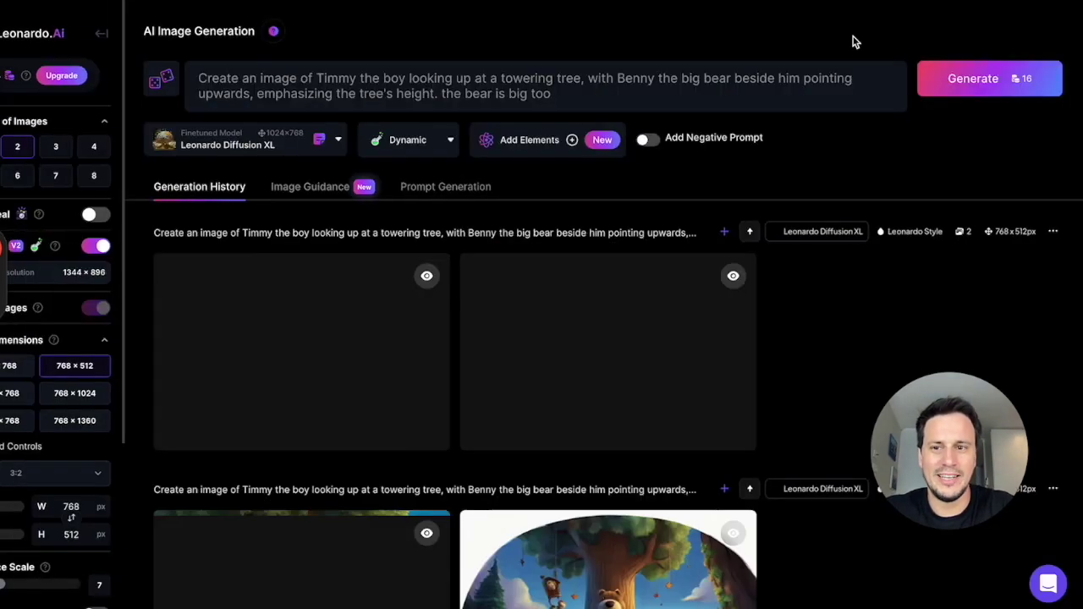
In Leonardo.Ai, look over the earlier story illustrations and clear the old image prompt about the towering tree.
{"action": "scroll", "coordinate": [605, 304], "scroll_direction": "down", "scroll_amount": 15}
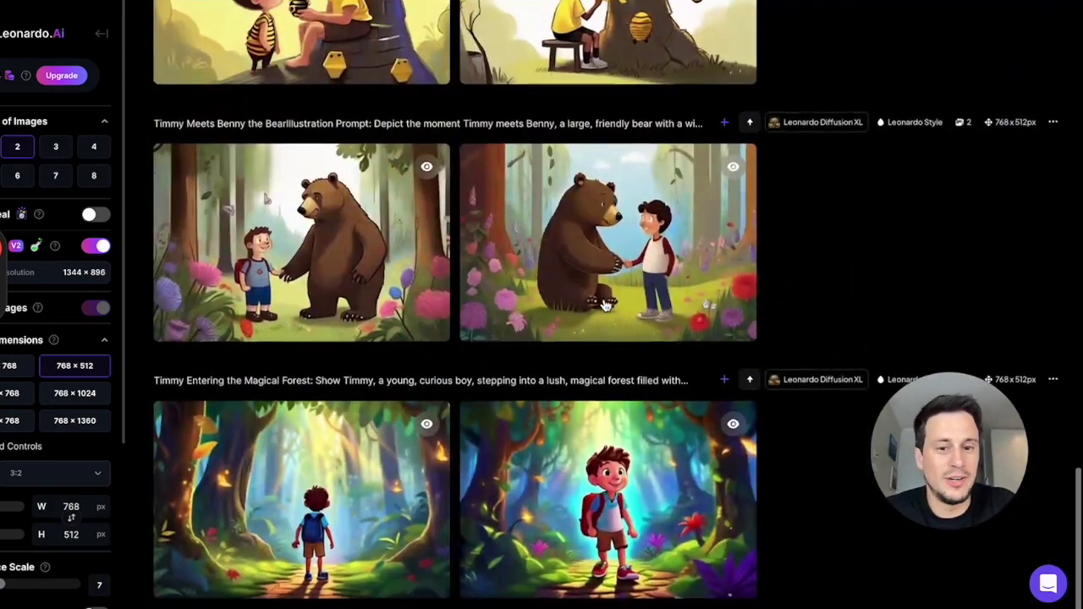
{"action": "mouse_move", "coordinate": [605, 304]}
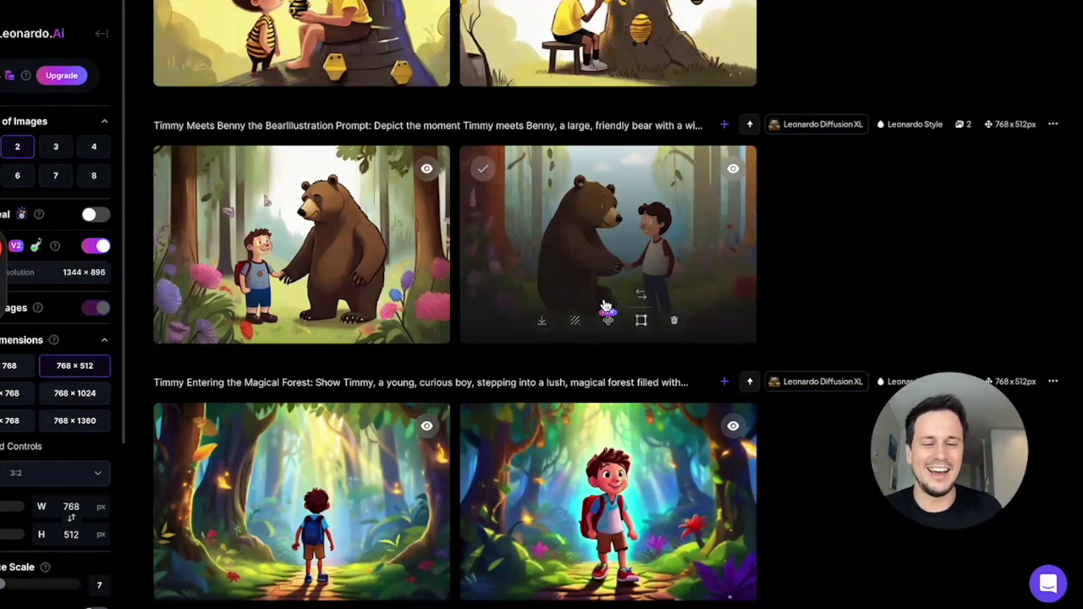
{"action": "scroll", "coordinate": [605, 306], "scroll_direction": "up", "scroll_amount": 10}
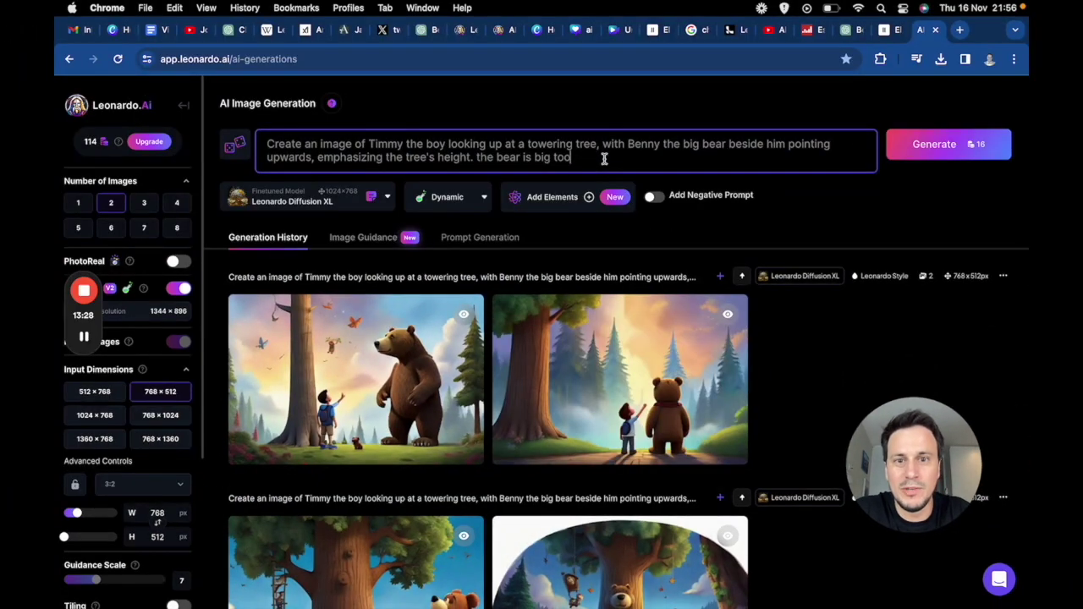
{"action": "double_click", "coordinate": [584, 93]}
{"action": "key", "text": "ctrl+a"}
{"action": "key", "text": "BackSpace"}
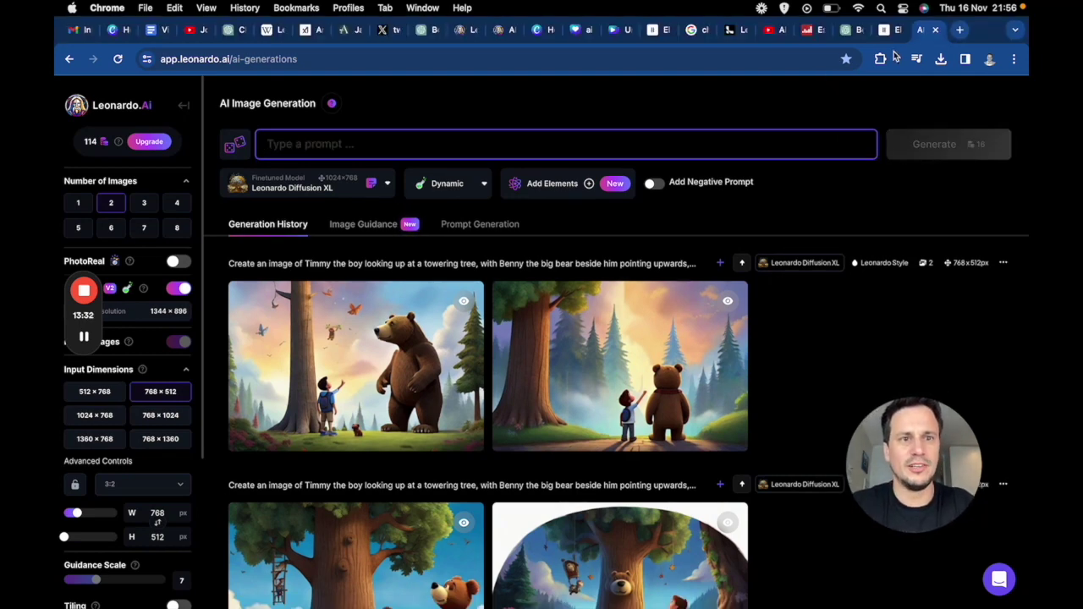
Copy the illustration prompt for "Timmy Entering the Magical Forest" from the ChatGPT conversation, leaving out its label.
{"action": "left_click", "coordinate": [855, 30]}
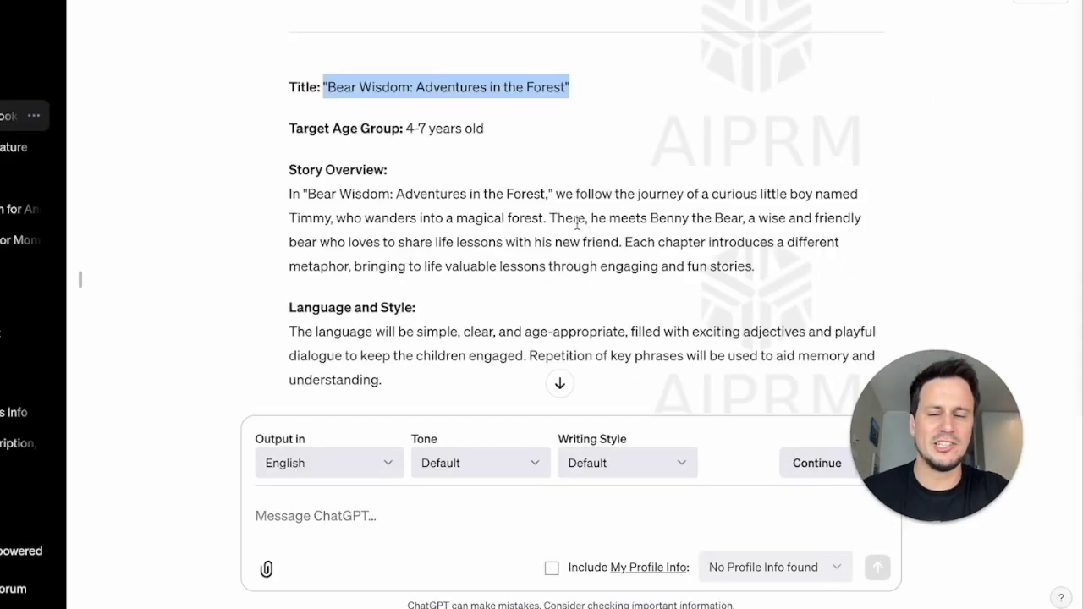
{"action": "scroll", "coordinate": [577, 222], "scroll_direction": "down", "scroll_amount": 10}
{"action": "scroll", "coordinate": [577, 223], "scroll_direction": "up", "scroll_amount": 4}
{"action": "scroll", "coordinate": [577, 222], "scroll_direction": "up", "scroll_amount": 1}
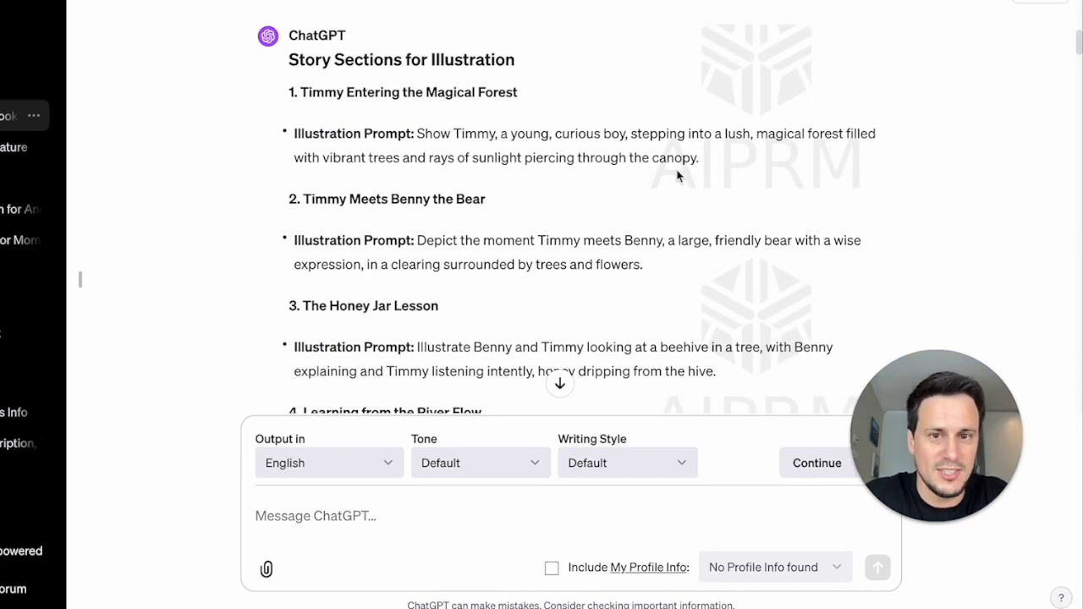
{"action": "left_click_drag", "start_coordinate": [720, 152], "coordinate": [420, 124]}
{"action": "key", "text": "ctrl+c"}
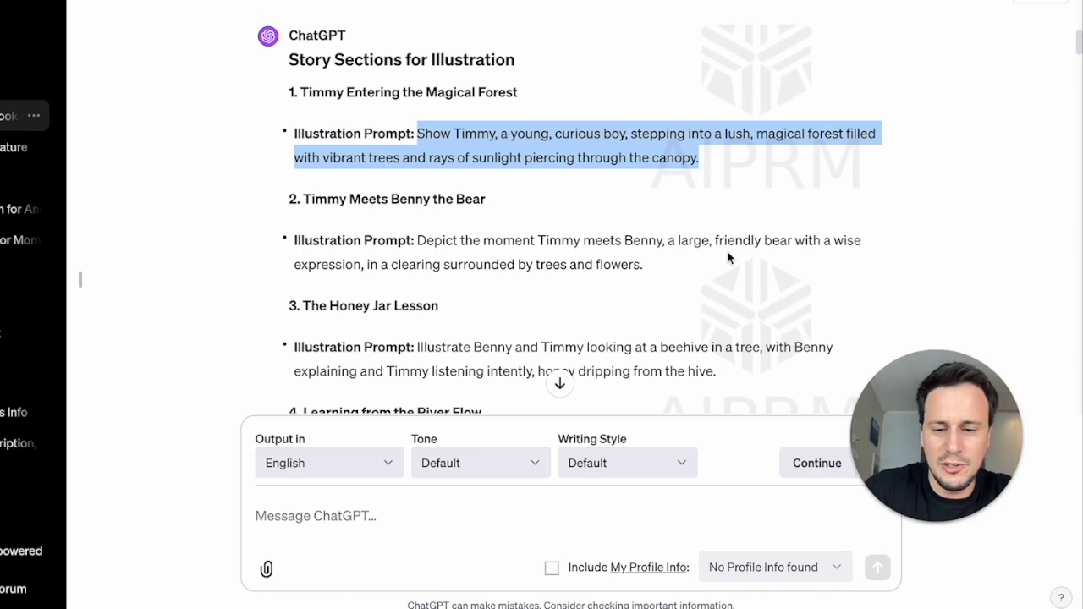
{"action": "left_click", "coordinate": [771, 161]}
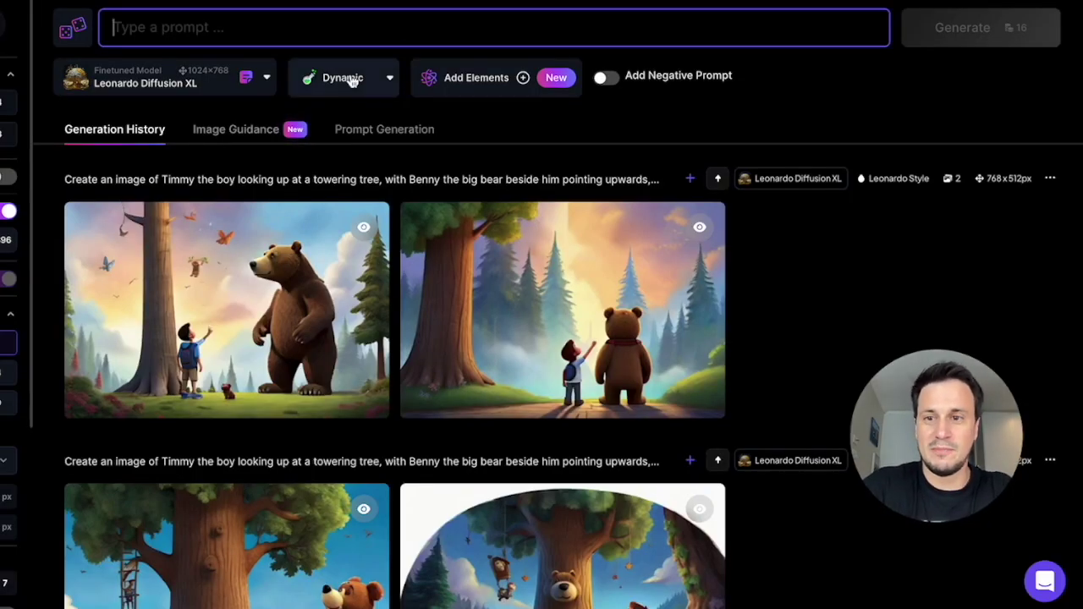
In Leonardo.Ai, generate images from the copied prompt about Timmy stepping into a magical forest and compare them with the earlier story illustrations.
{"action": "key", "text": "ctrl+v"}
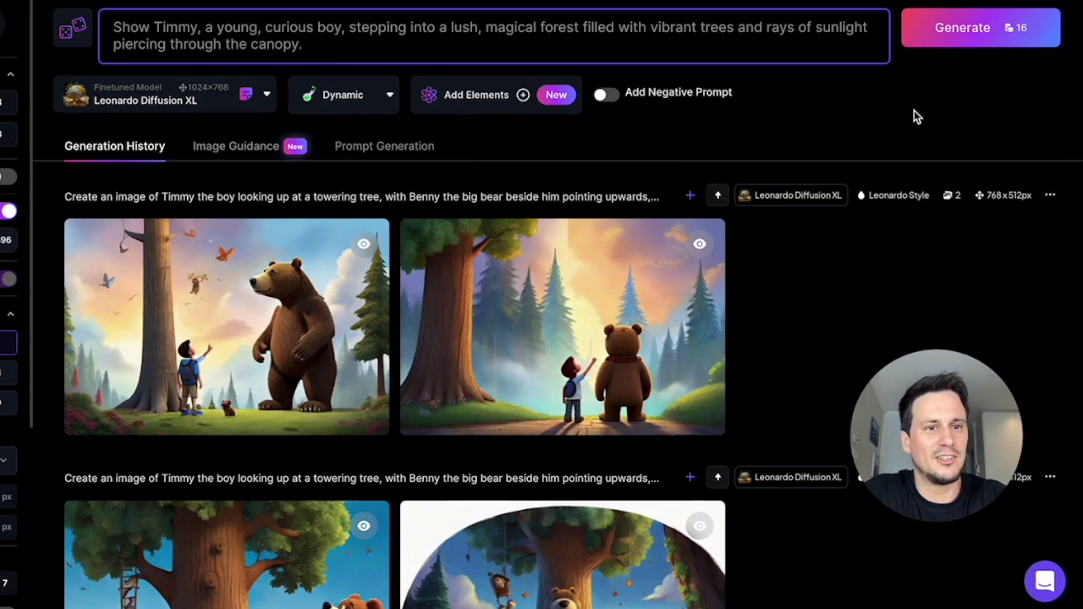
{"action": "left_click", "coordinate": [956, 31]}
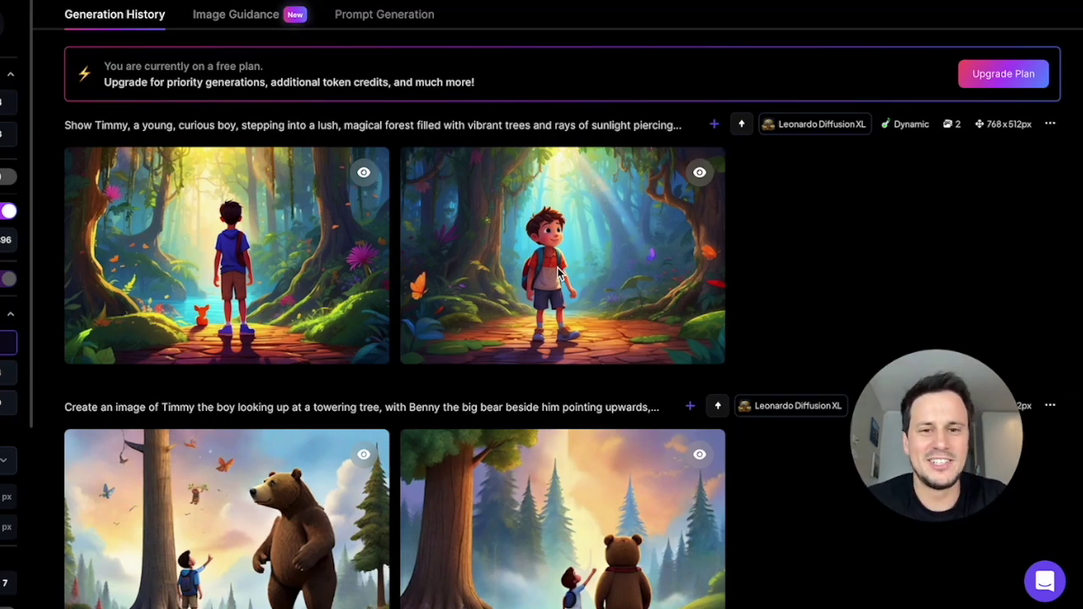
{"action": "scroll", "coordinate": [578, 303], "scroll_direction": "down", "scroll_amount": 10}
{"action": "scroll", "coordinate": [578, 303], "scroll_direction": "up", "scroll_amount": 1}
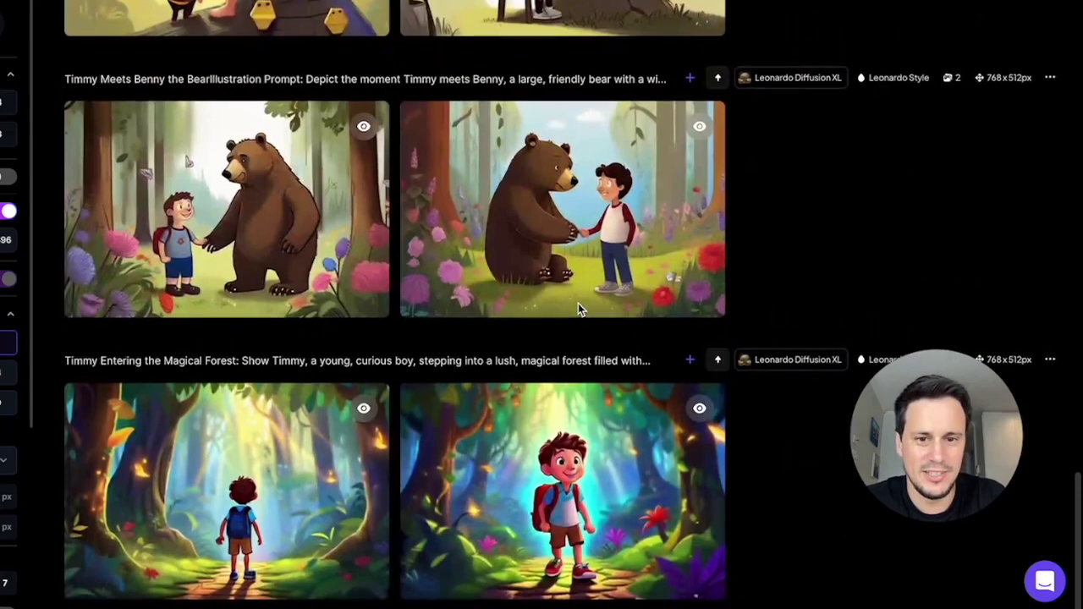
{"action": "scroll", "coordinate": [651, 518], "scroll_direction": "up", "scroll_amount": 15}
{"action": "scroll", "coordinate": [651, 512], "scroll_direction": "down", "scroll_amount": 3}
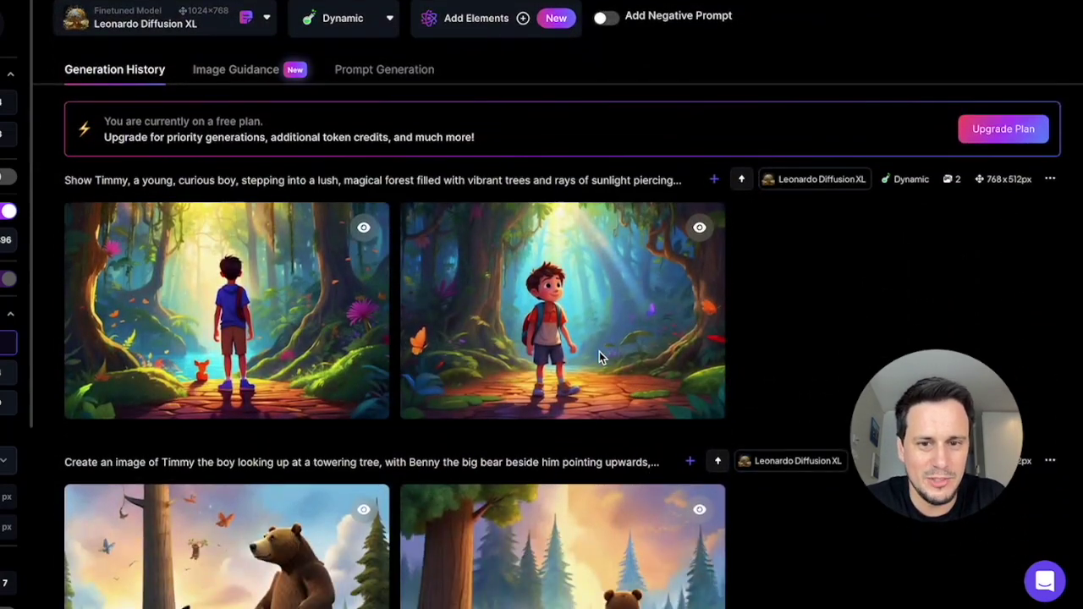
{"action": "scroll", "coordinate": [600, 358], "scroll_direction": "down", "scroll_amount": 10}
{"action": "scroll", "coordinate": [550, 490], "scroll_direction": "up", "scroll_amount": 15}
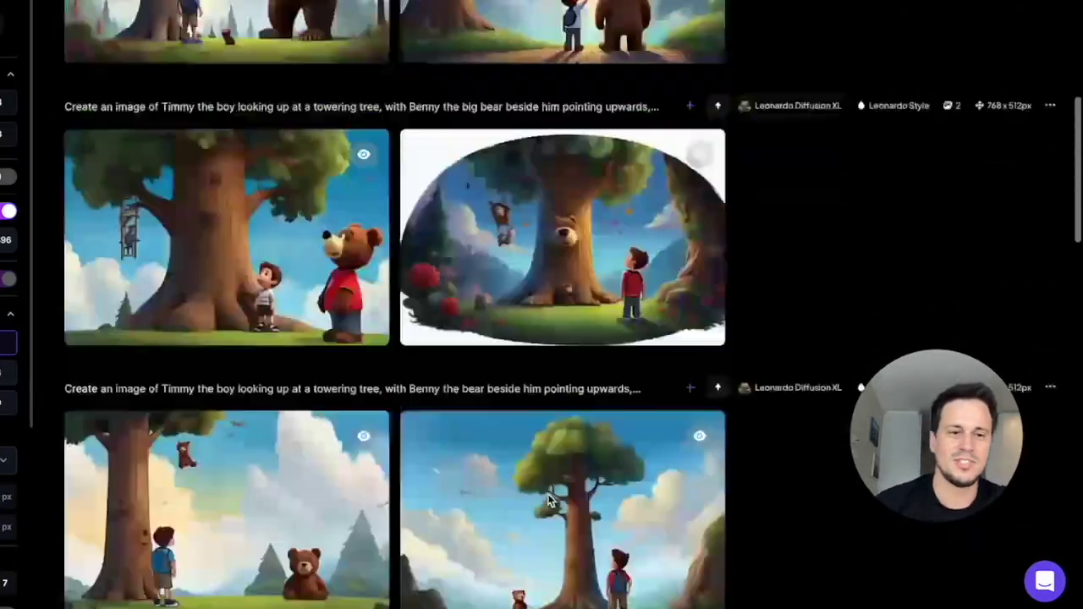
In ChatGPT, go through the illustration prompts for the Timmy Meets Benny, Honey Jar Lesson and River Flow scenes.
{"action": "scroll", "coordinate": [547, 498], "scroll_direction": "down", "scroll_amount": 1}
{"action": "scroll", "coordinate": [548, 500], "scroll_direction": "down", "scroll_amount": 15}
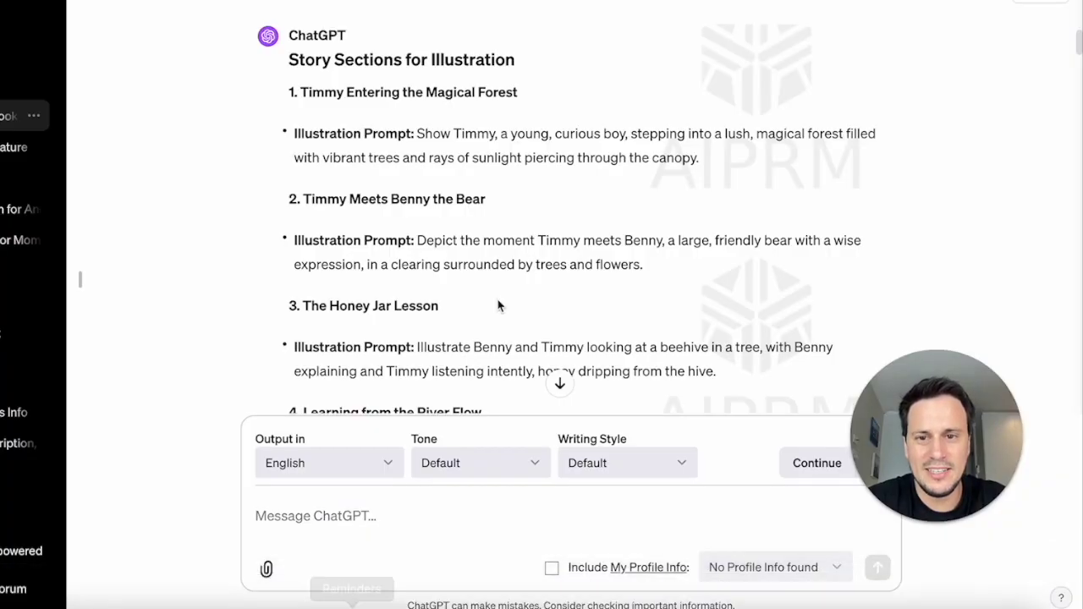
{"action": "left_click_drag", "start_coordinate": [293, 241], "coordinate": [596, 241]}
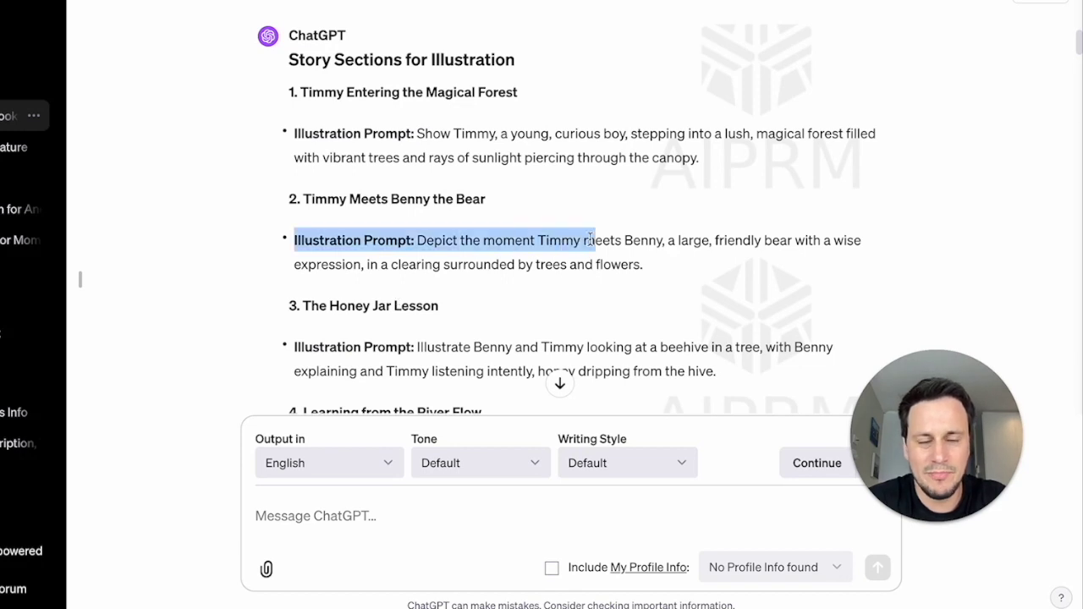
{"action": "scroll", "coordinate": [590, 239], "scroll_direction": "down", "scroll_amount": 5}
{"action": "left_click_drag", "start_coordinate": [413, 119], "coordinate": [543, 137]}
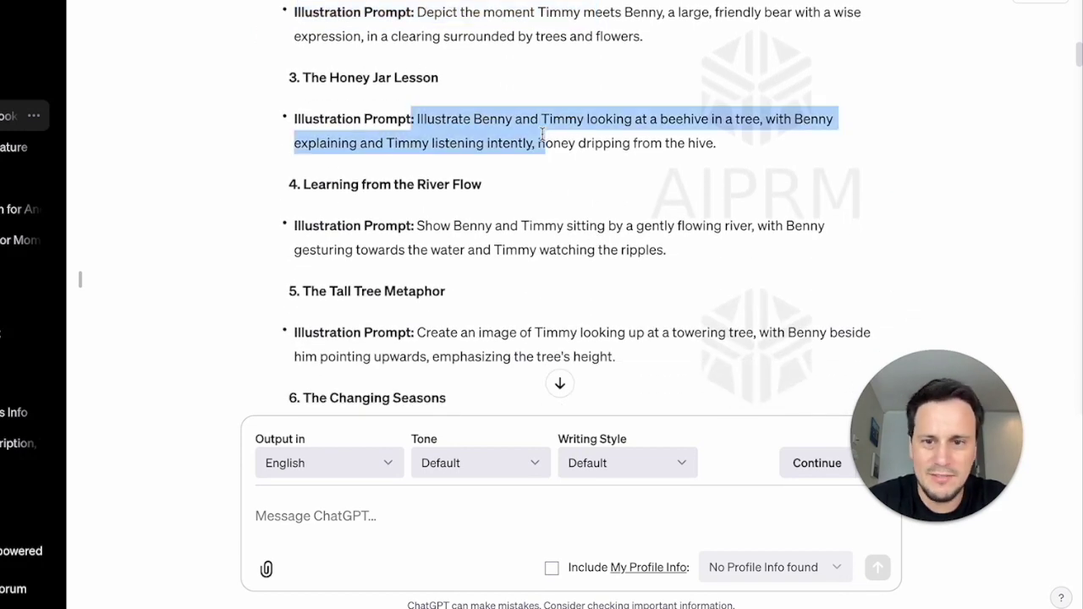
{"action": "left_click_drag", "start_coordinate": [415, 225], "coordinate": [447, 294]}
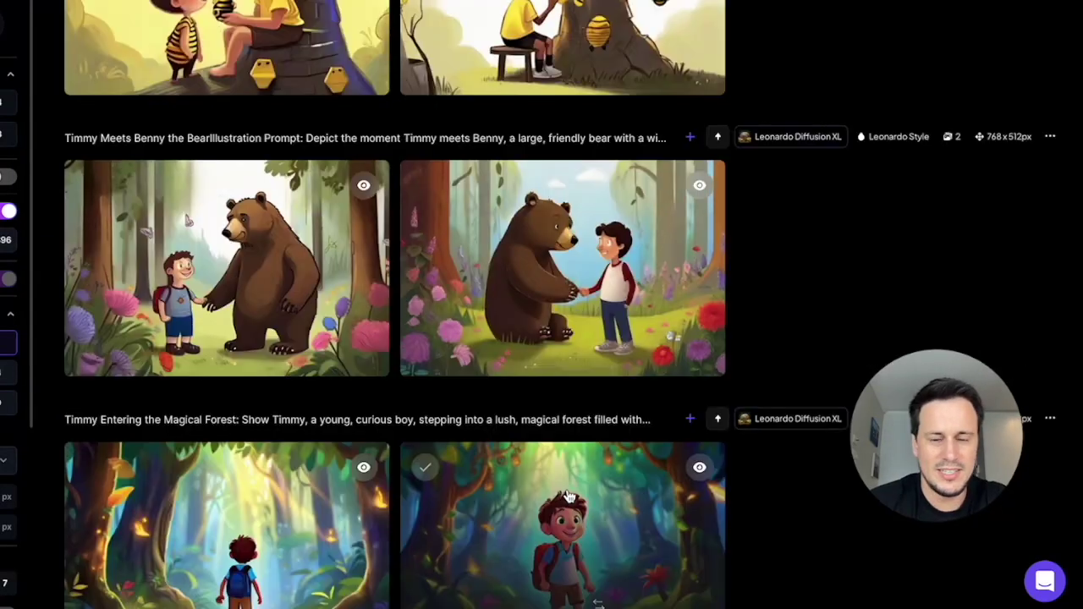
In Leonardo.Ai, review the earlier illustrations of Timmy meeting Benny, the beehive, the river and the towering tree.
{"action": "scroll", "coordinate": [955, 220], "scroll_direction": "up", "scroll_amount": 4}
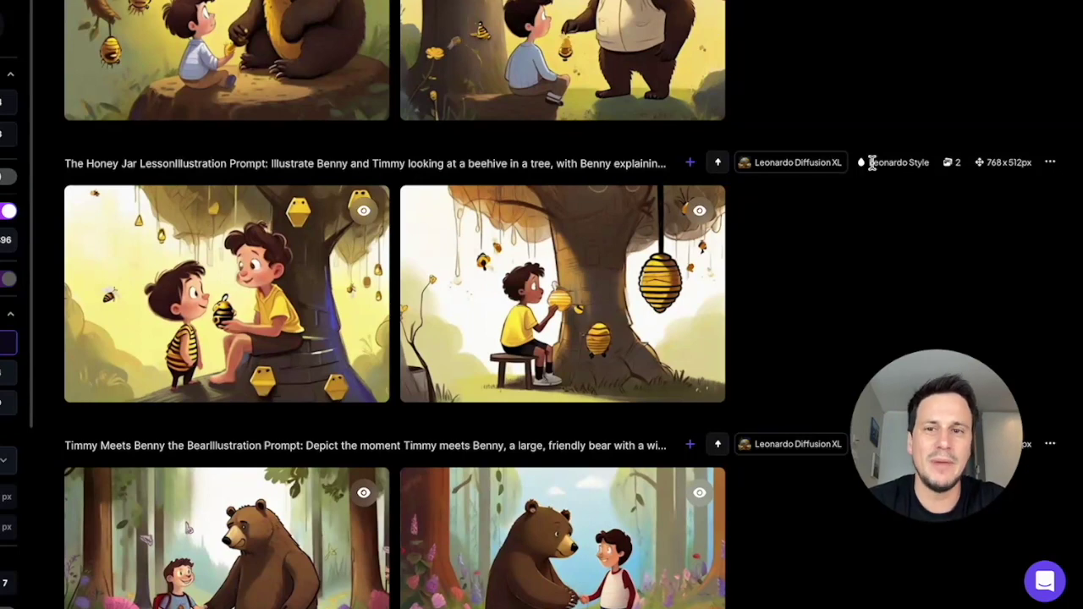
{"action": "scroll", "coordinate": [871, 163], "scroll_direction": "up", "scroll_amount": 5}
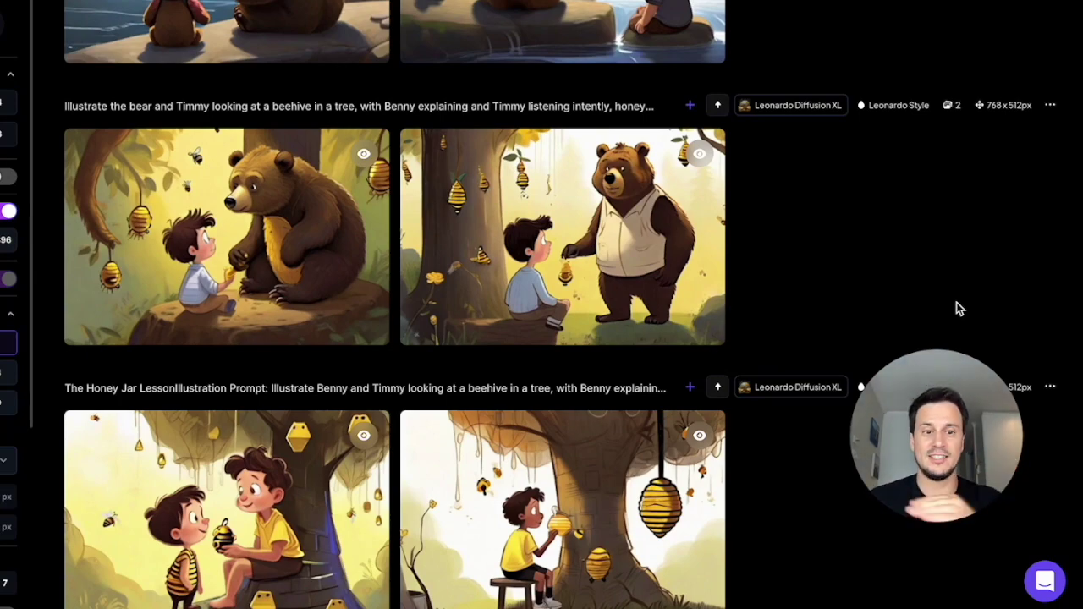
{"action": "scroll", "coordinate": [956, 302], "scroll_direction": "up", "scroll_amount": 5}
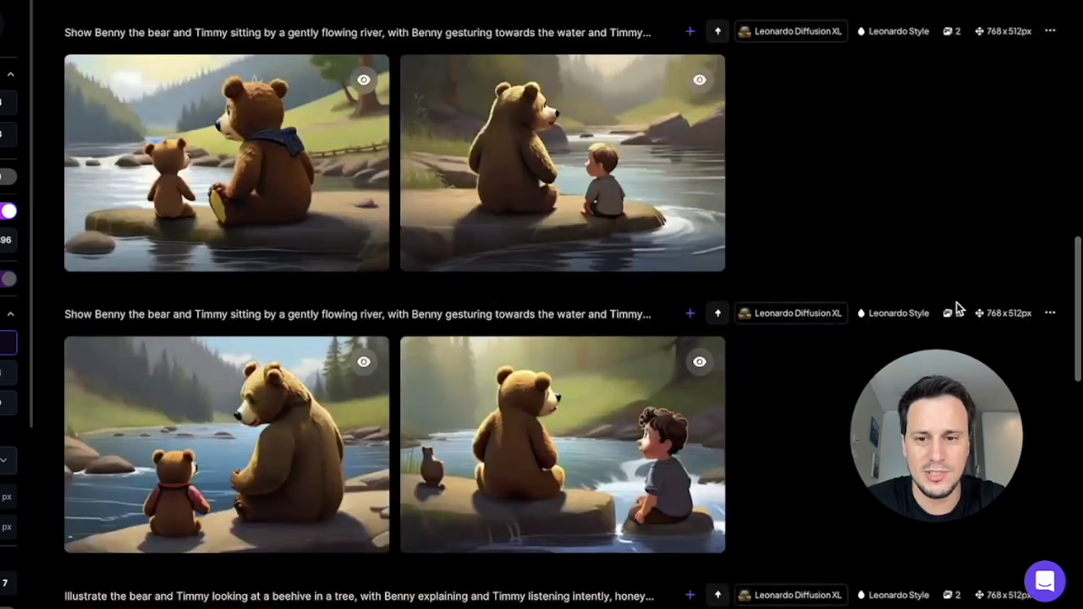
{"action": "scroll", "coordinate": [956, 302], "scroll_direction": "down", "scroll_amount": 2}
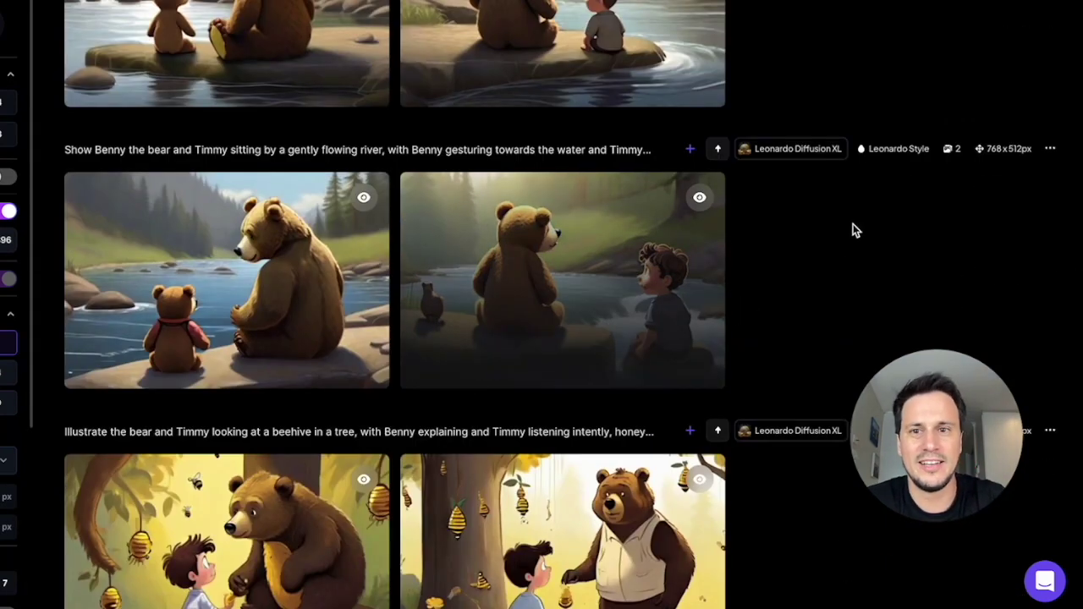
{"action": "scroll", "coordinate": [924, 222], "scroll_direction": "up", "scroll_amount": 1}
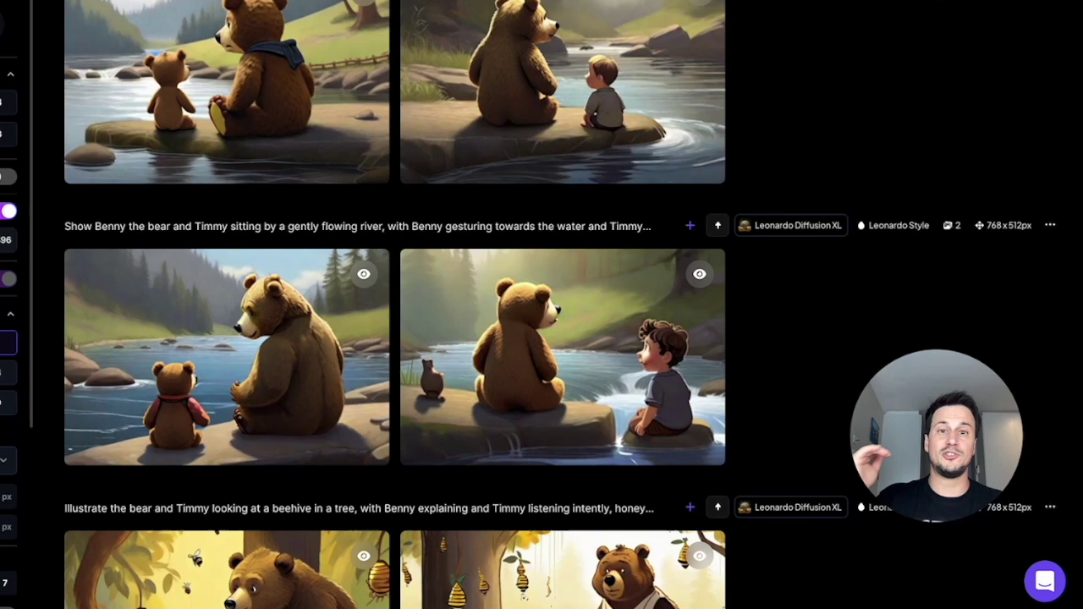
{"action": "scroll", "coordinate": [396, 304], "scroll_direction": "up", "scroll_amount": 10}
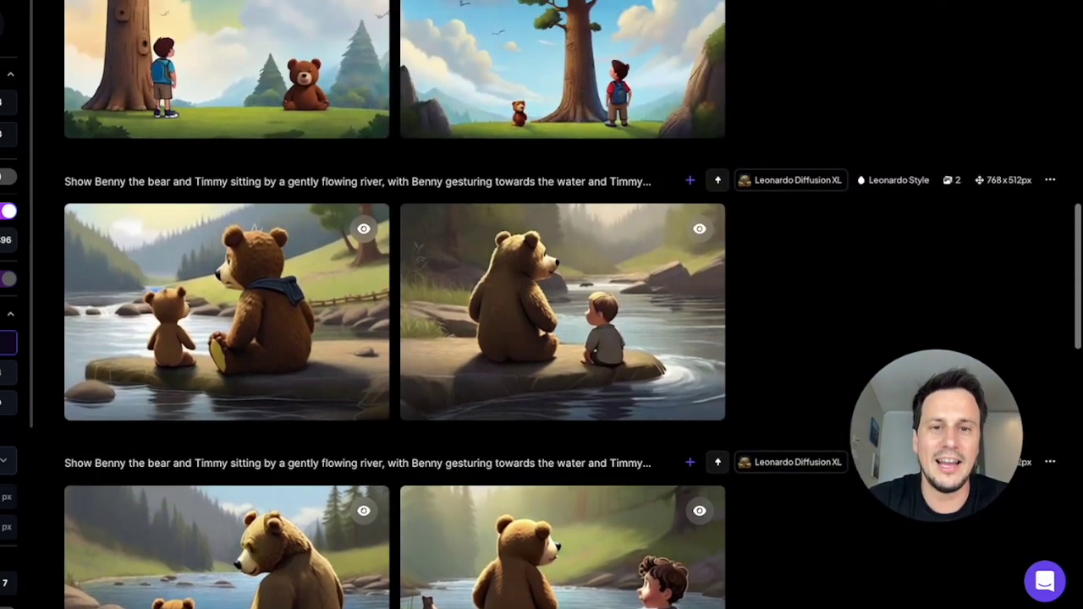
{"action": "scroll", "coordinate": [396, 304], "scroll_direction": "up", "scroll_amount": 8}
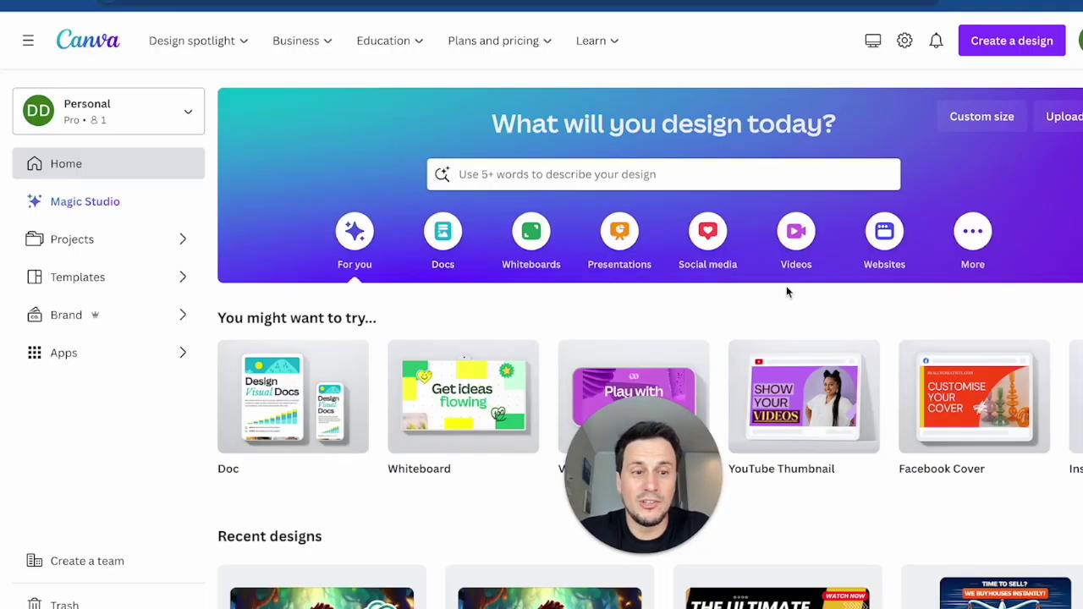
In Canva, create a new blank Video design.
{"action": "left_click", "coordinate": [990, 42]}
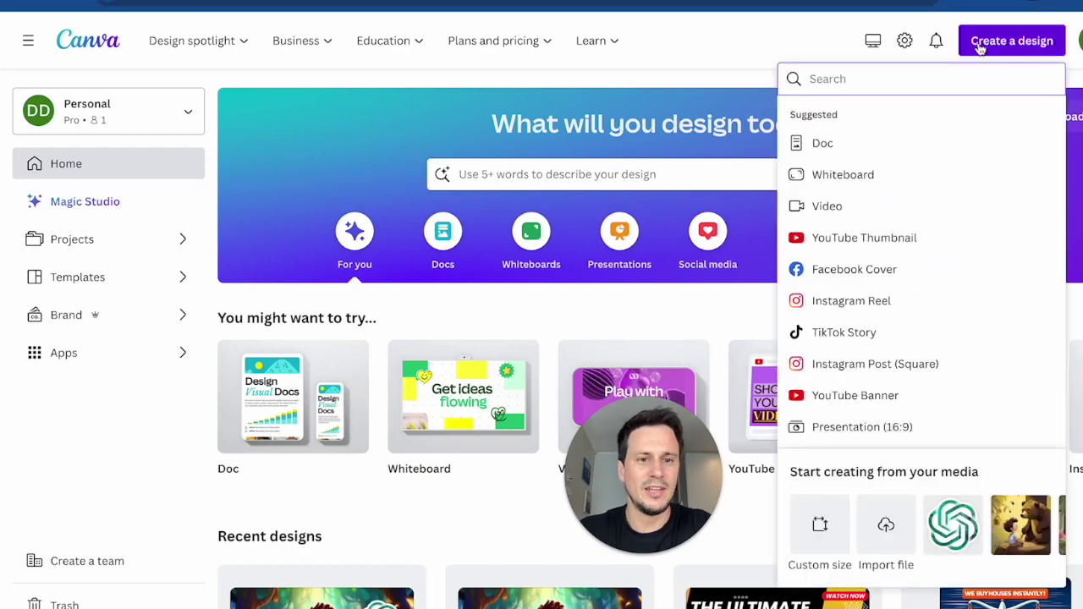
{"action": "left_click", "coordinate": [827, 206]}
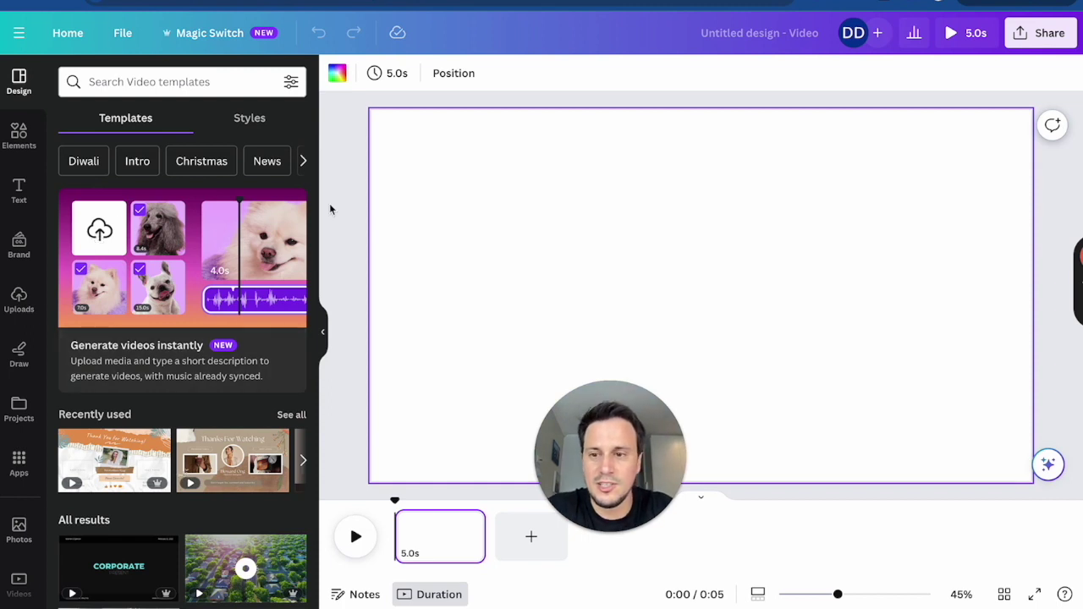
Add the uploaded 3-second clip of Timmy in the forest as the first page and play it.
{"action": "left_click", "coordinate": [18, 298]}
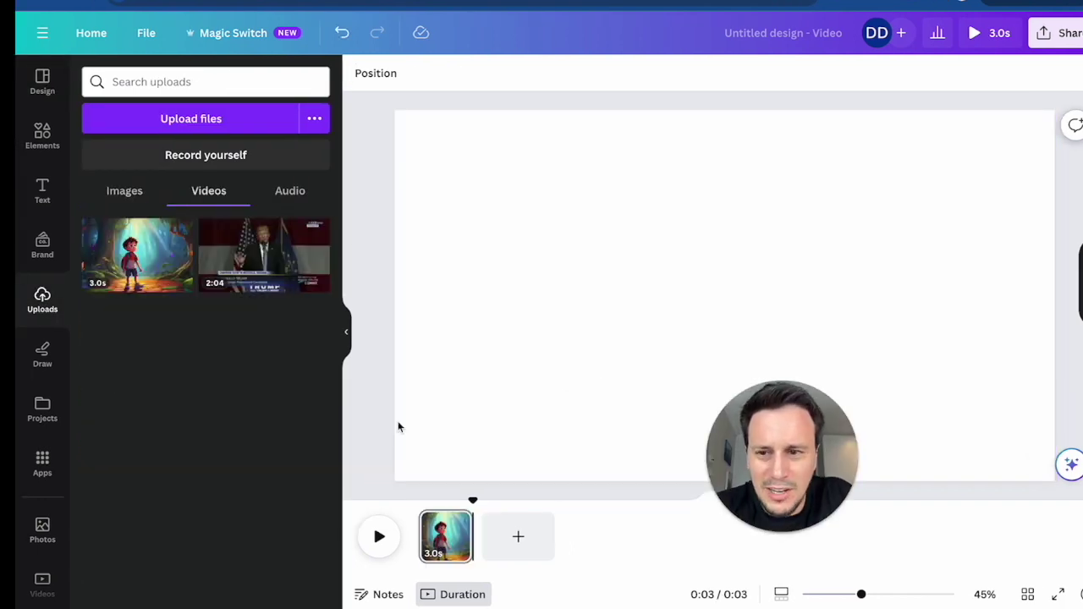
{"action": "left_click", "coordinate": [377, 538]}
{"action": "left_click", "coordinate": [377, 539]}
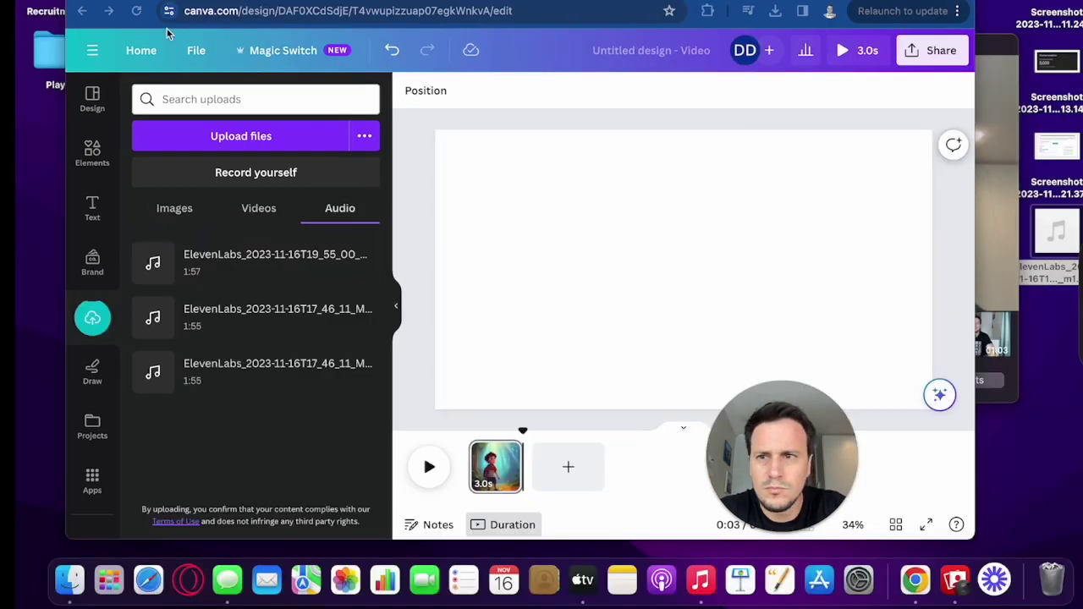
Place the newest uploaded ElevenLabs voice-over, 1:57 long, under the Timmy clip and add a blank 5-second page after it.
{"action": "key", "text": "ctrl+super+f"}
{"action": "left_click_drag", "start_coordinate": [174, 242], "coordinate": [461, 554]}
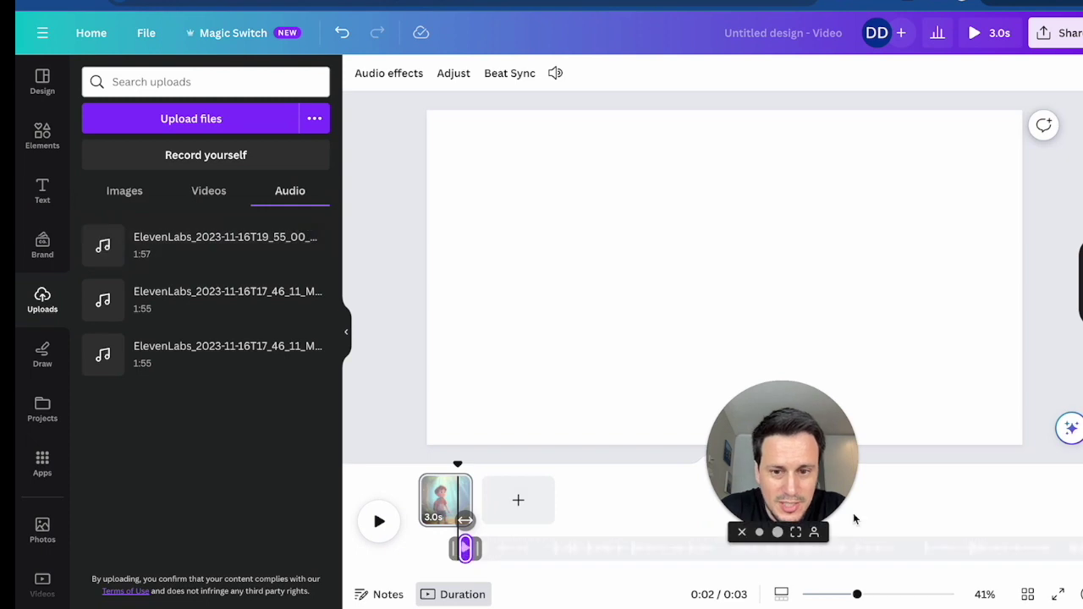
{"action": "left_click", "coordinate": [518, 500]}
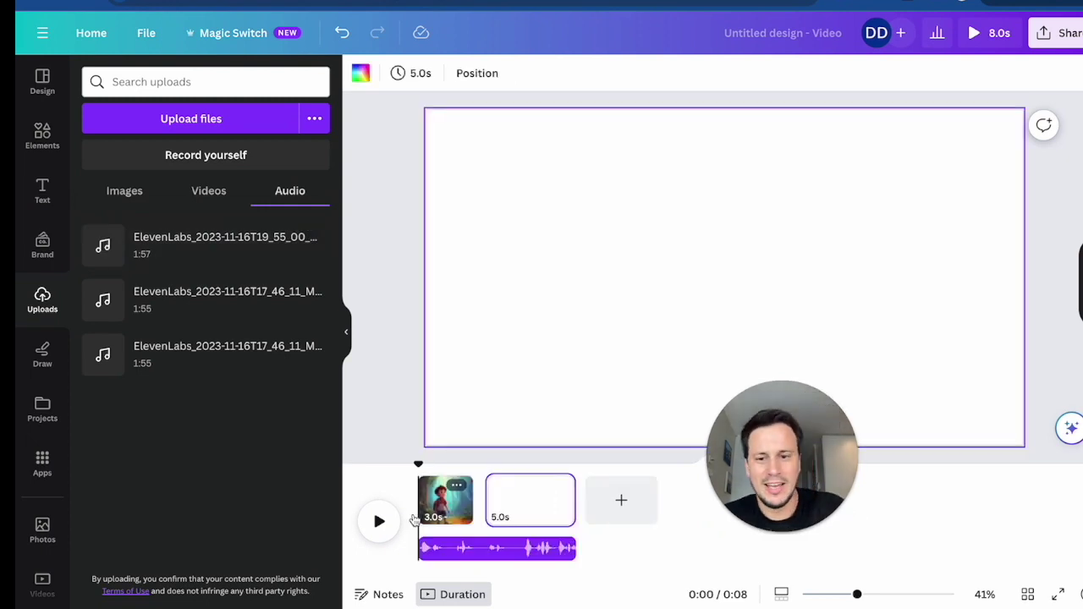
Play the video from the start to check the clip together with the voice-over.
{"action": "left_click", "coordinate": [420, 508]}
{"action": "key", "text": "space"}
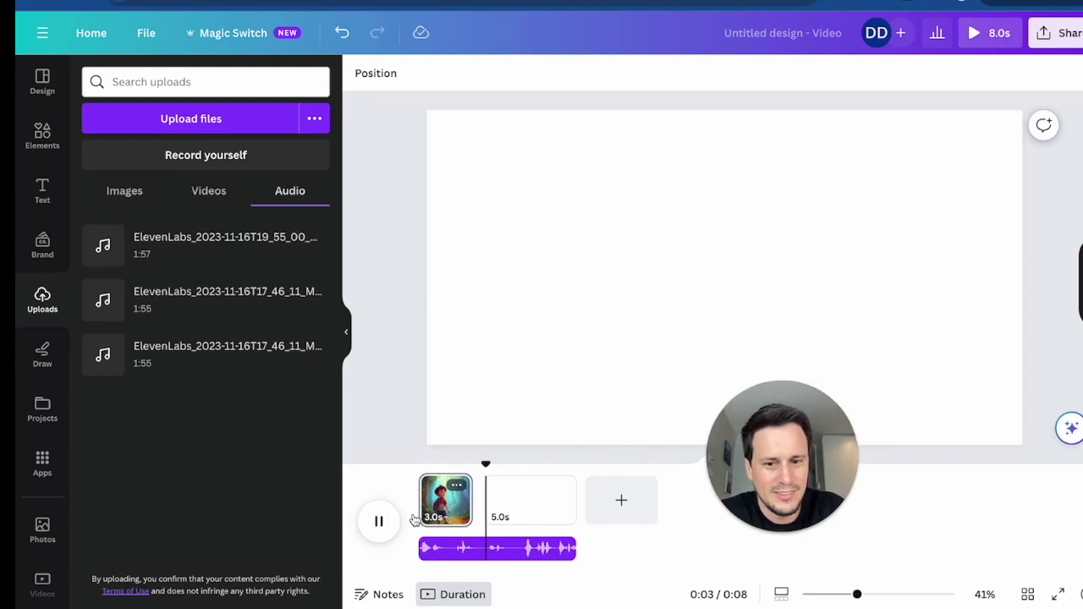
{"action": "key", "text": "space"}
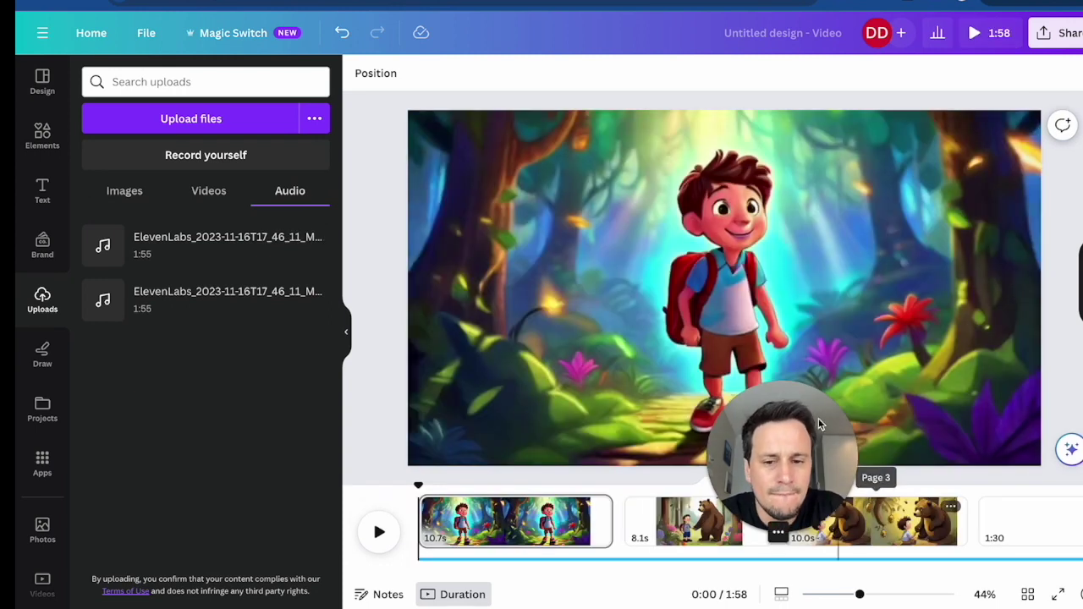
Play the assembled story video from its first page to preview the opening forest scenes, and pause it.
{"action": "left_click", "coordinate": [520, 518]}
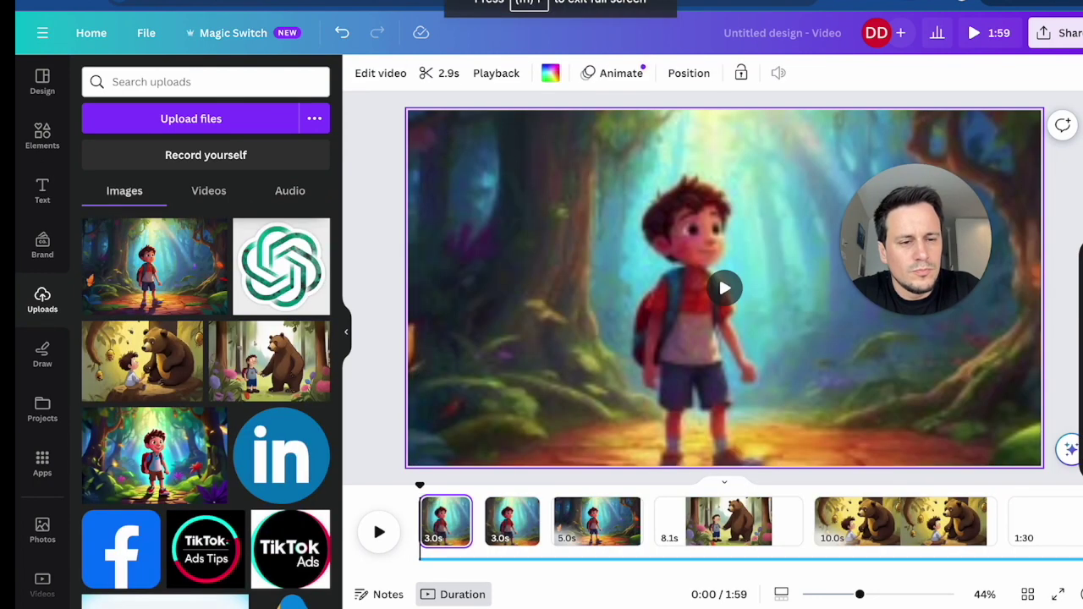
{"action": "left_click_drag", "start_coordinate": [911, 214], "coordinate": [961, 362]}
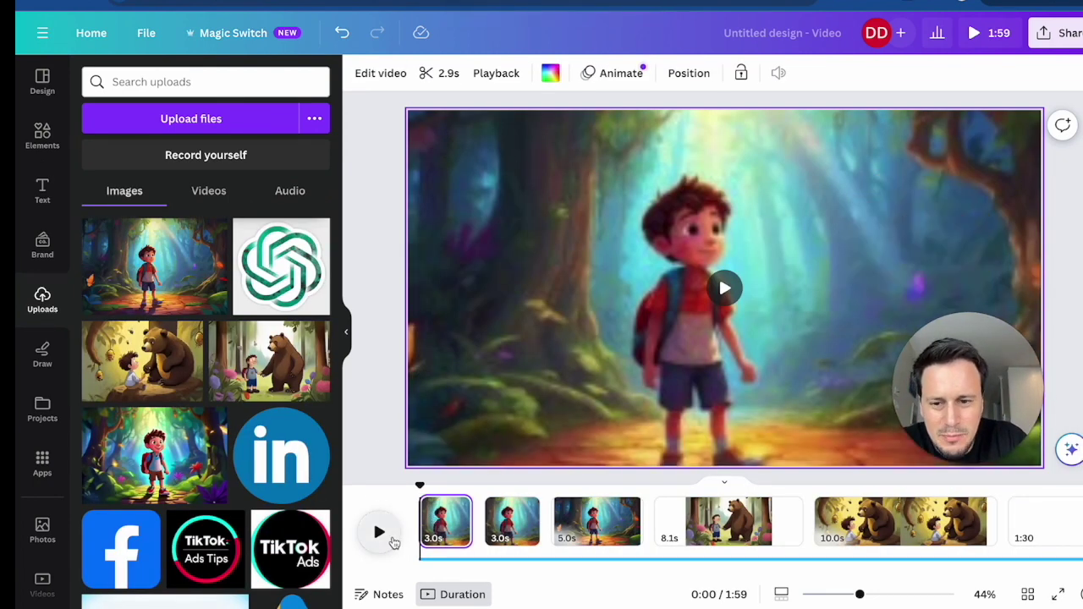
{"action": "left_click", "coordinate": [389, 539]}
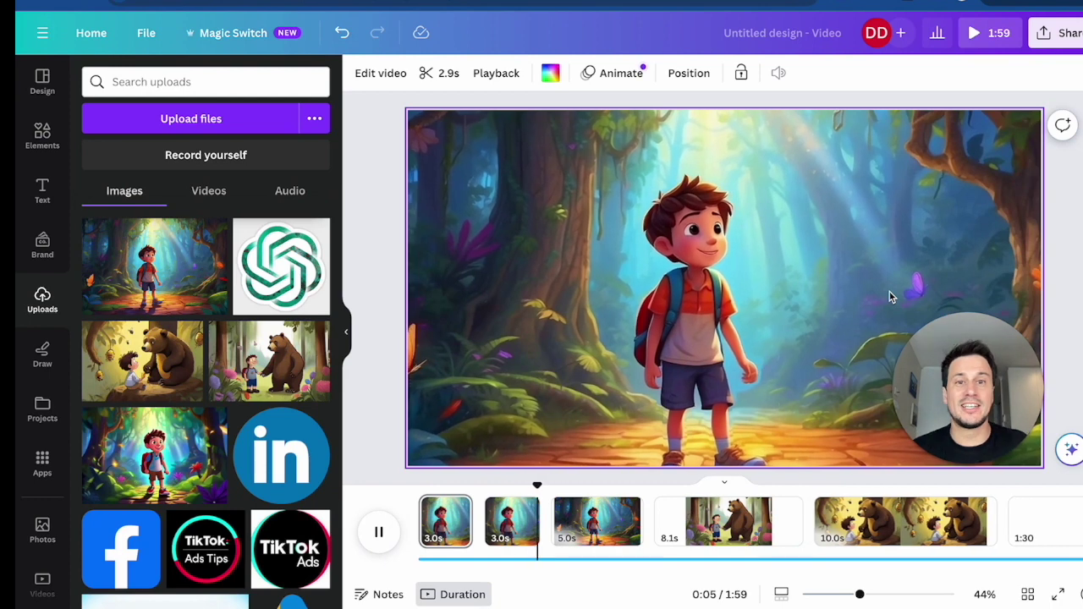
{"action": "key", "text": "space"}
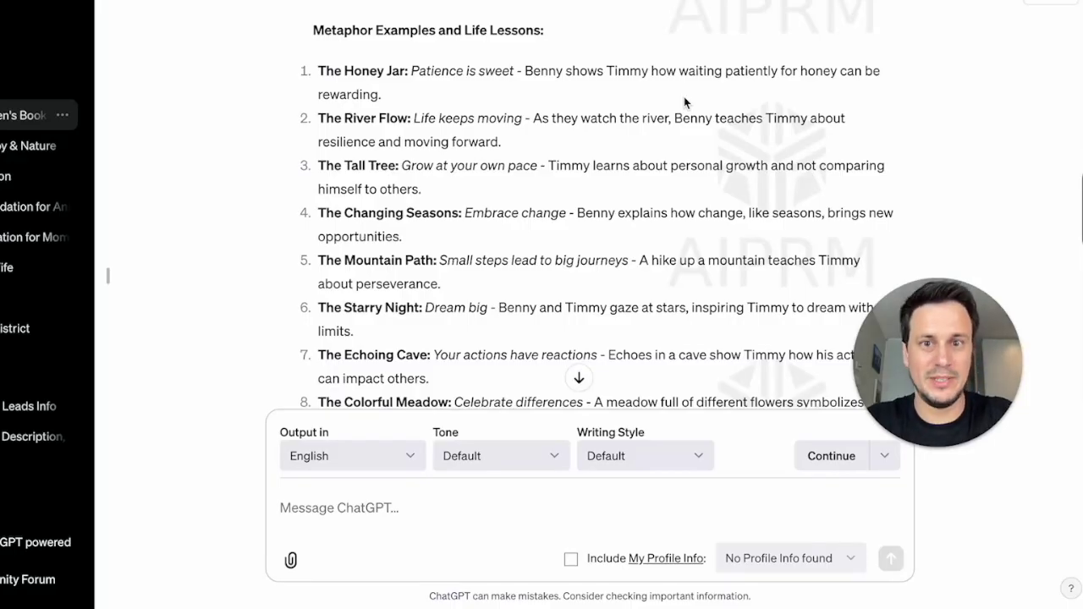
In ChatGPT, find the narration-only text and copy the first scene's line, "Curious and bright-eyed, Timmy steps into a magical forest…", without quotation marks.
{"action": "scroll", "coordinate": [686, 102], "scroll_direction": "down", "scroll_amount": 1}
{"action": "scroll", "coordinate": [686, 101], "scroll_direction": "down", "scroll_amount": 15}
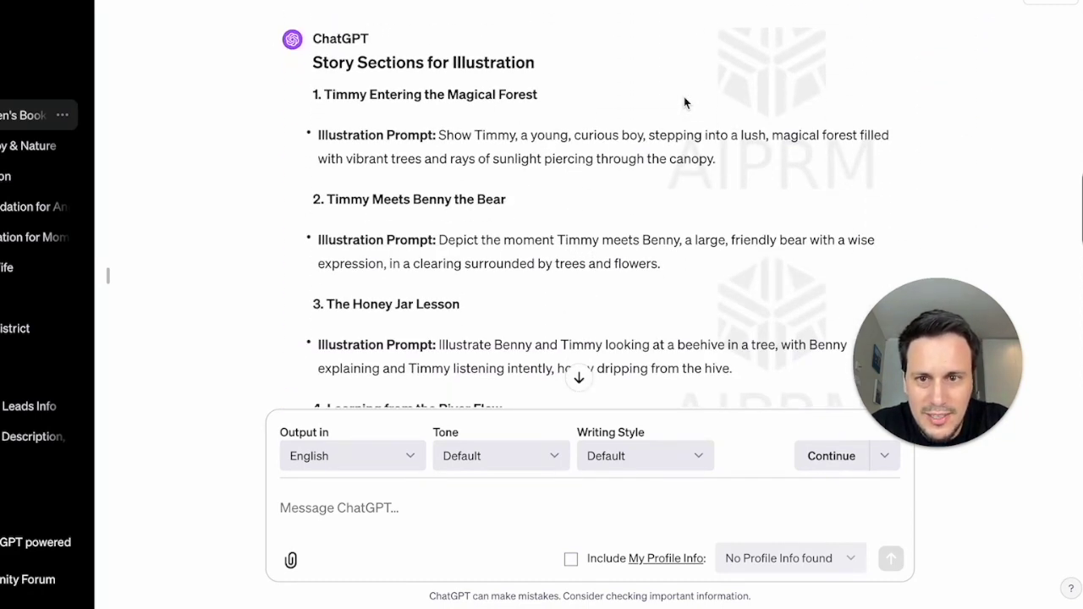
{"action": "scroll", "coordinate": [685, 101], "scroll_direction": "down", "scroll_amount": 9}
{"action": "scroll", "coordinate": [685, 102], "scroll_direction": "down", "scroll_amount": 10}
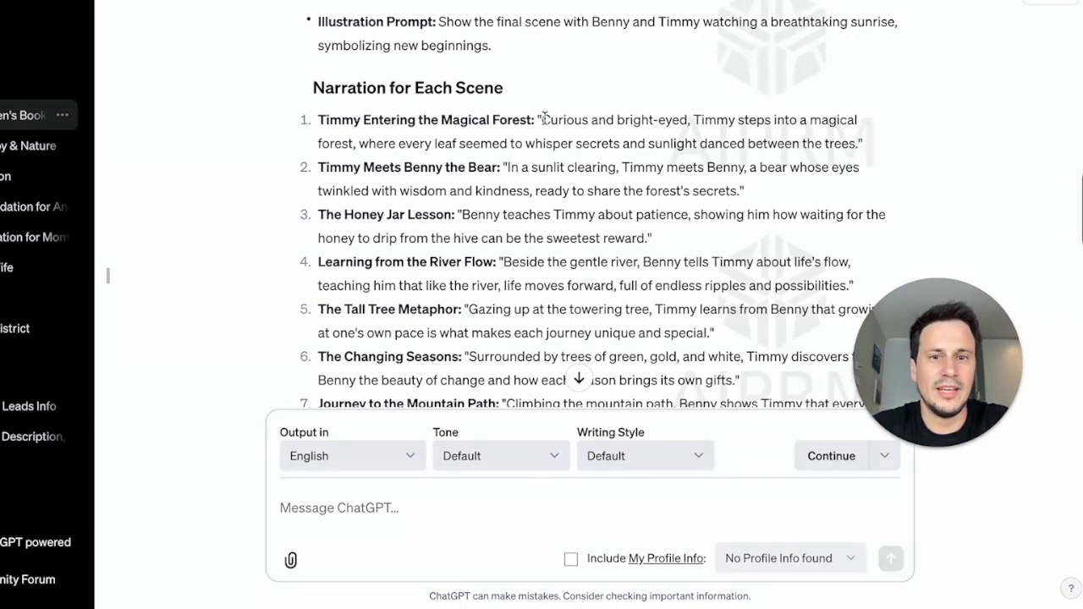
{"action": "scroll", "coordinate": [544, 118], "scroll_direction": "down", "scroll_amount": 10}
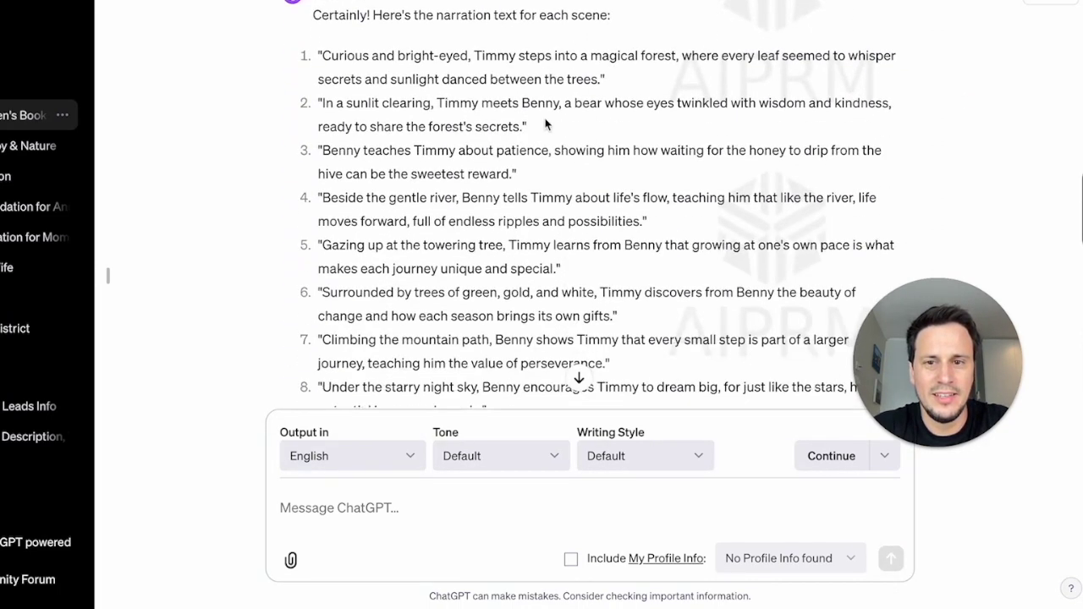
{"action": "left_click_drag", "start_coordinate": [601, 81], "coordinate": [324, 54]}
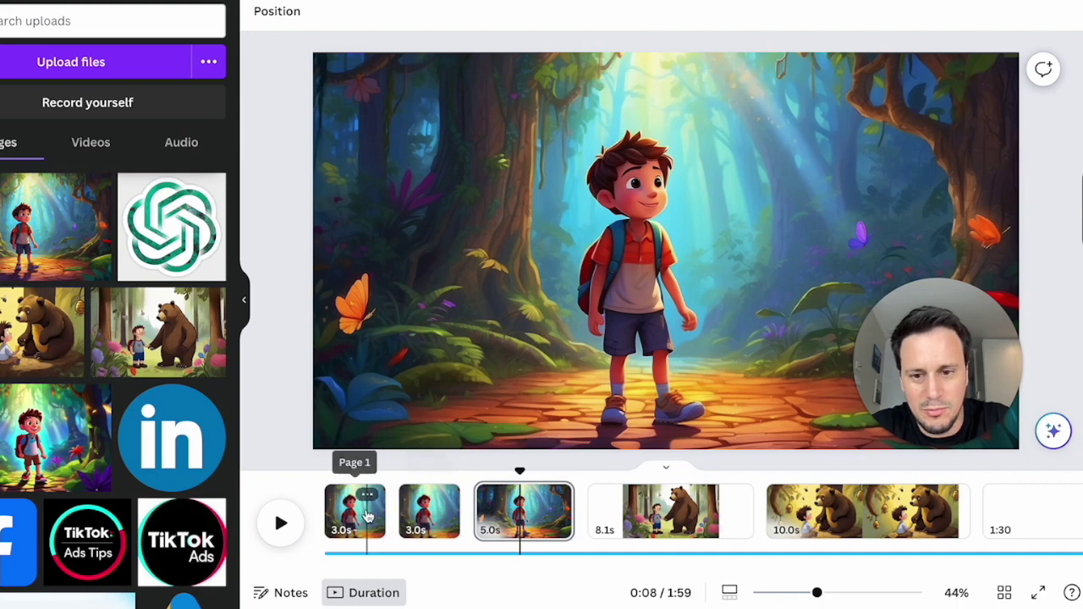
In Canva, put the first scene's narration as text on the second page and format it bold at size 29.
{"action": "left_click", "coordinate": [346, 532]}
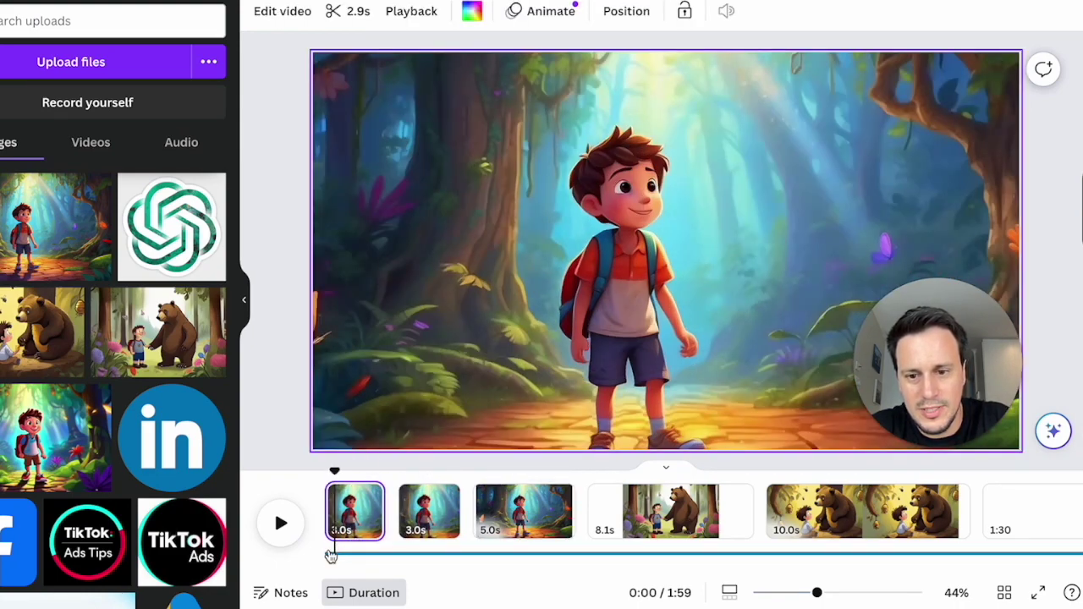
{"action": "left_click", "coordinate": [406, 542]}
{"action": "left_click", "coordinate": [469, 11]}
{"action": "left_click", "coordinate": [470, 12]}
{"action": "left_click", "coordinate": [469, 12]}
{"action": "left_click", "coordinate": [470, 12]}
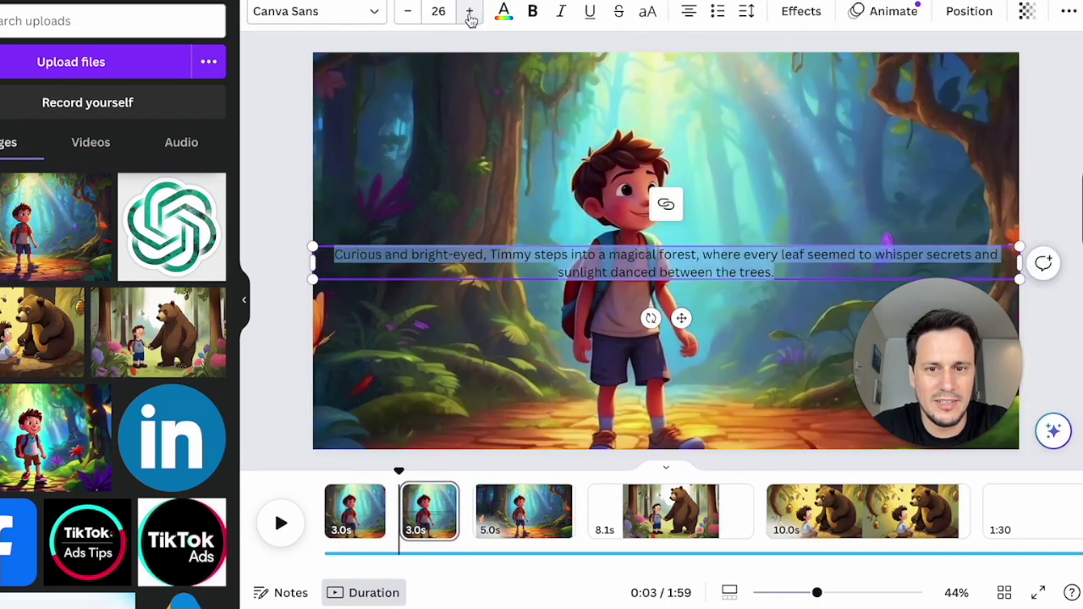
{"action": "left_click", "coordinate": [469, 12]}
{"action": "left_click", "coordinate": [470, 12]}
{"action": "left_click", "coordinate": [533, 12]}
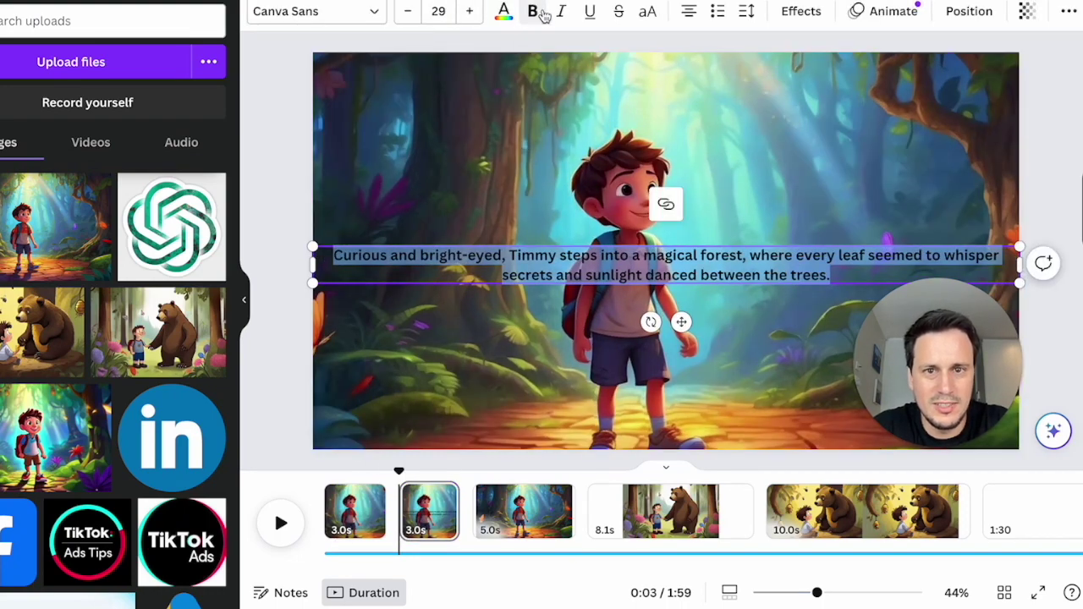
Colour the first scene's narration text white and enlarge it to size 39.
{"action": "left_click", "coordinate": [504, 12]}
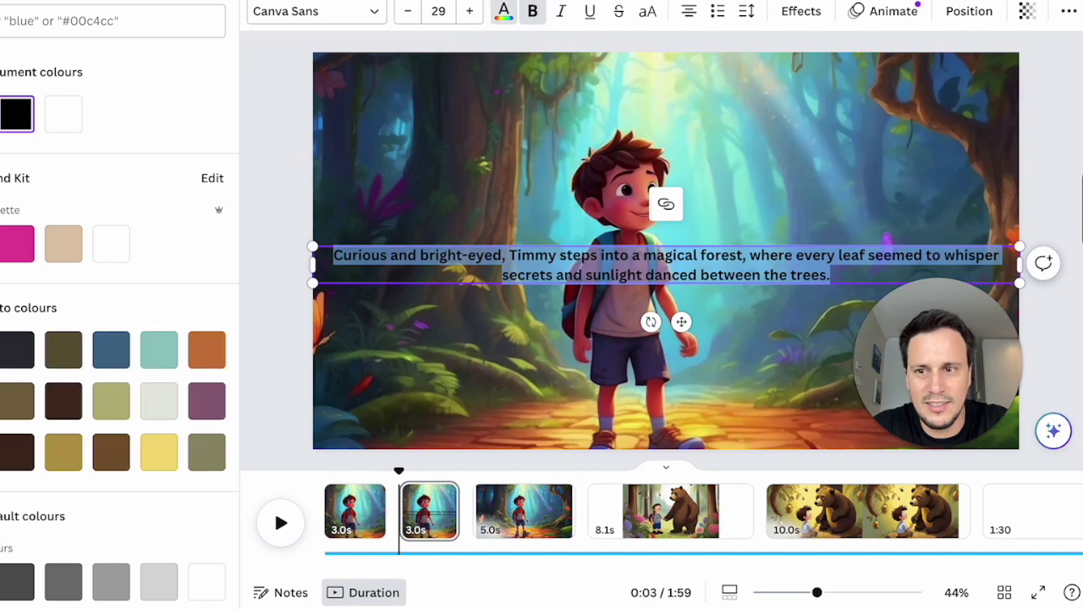
{"action": "left_click", "coordinate": [63, 114]}
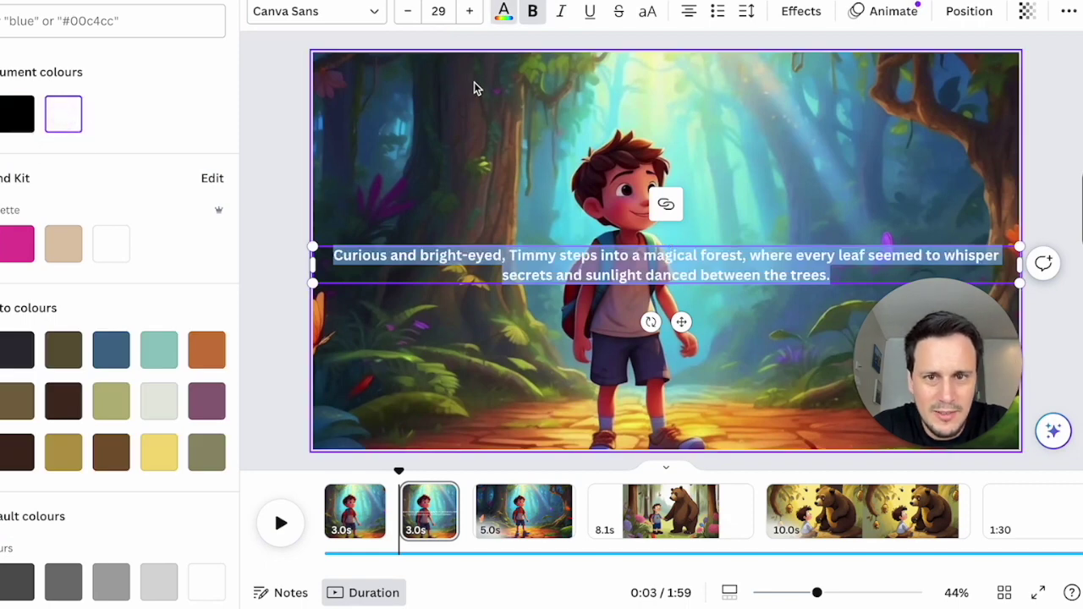
{"action": "left_click", "coordinate": [470, 12]}
{"action": "left_click", "coordinate": [470, 12]}
{"action": "left_click", "coordinate": [470, 12]}
{"action": "left_click", "coordinate": [471, 12]}
{"action": "left_click", "coordinate": [471, 12]}
{"action": "left_click", "coordinate": [470, 11]}
{"action": "left_click", "coordinate": [471, 12]}
{"action": "left_click", "coordinate": [470, 12]}
{"action": "left_click", "coordinate": [471, 12]}
{"action": "left_click", "coordinate": [471, 12]}
Narrow the narration text box slightly and place it centred along the lower edge of the scene image.
{"action": "left_click_drag", "start_coordinate": [313, 269], "coordinate": [352, 273]}
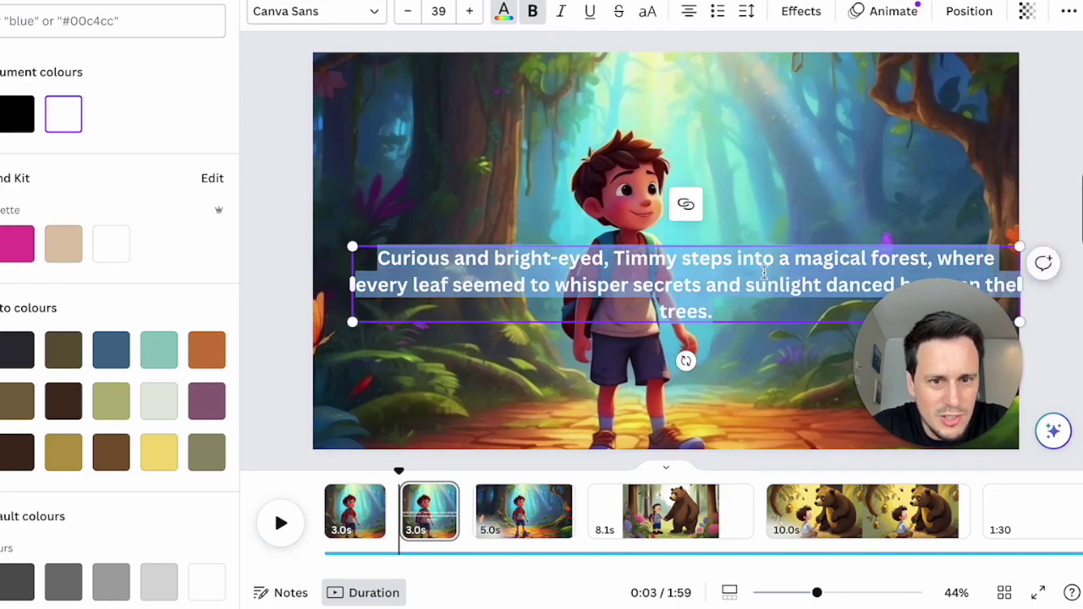
{"action": "key", "text": "Escape"}
{"action": "left_click", "coordinate": [810, 363]}
{"action": "left_click_drag", "start_coordinate": [756, 297], "coordinate": [739, 405]}
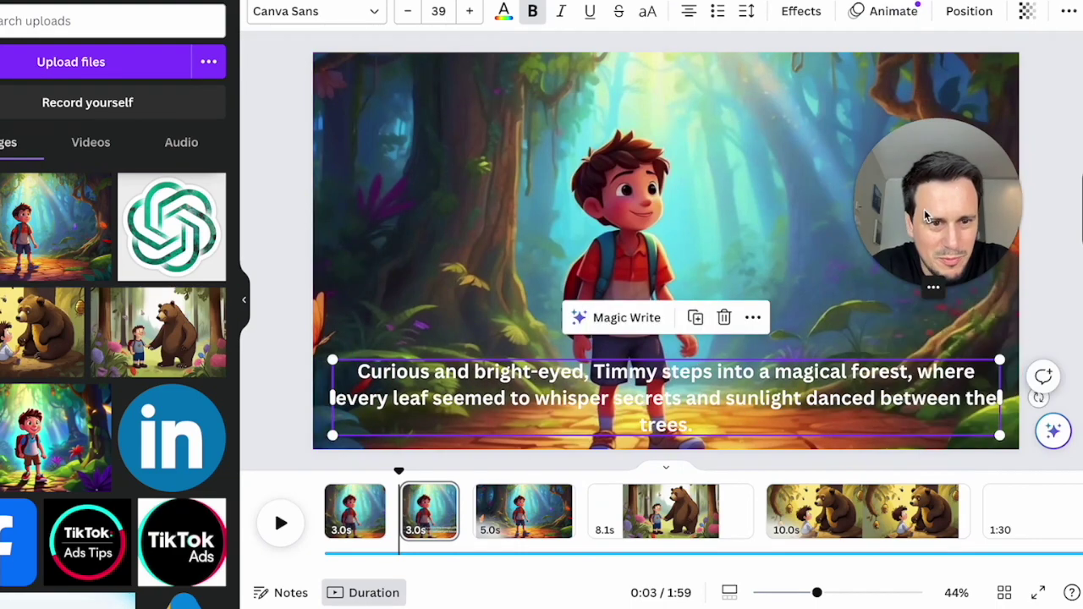
Apply the Background text effect to the narration so it sits on a black backing.
{"action": "left_click", "coordinate": [801, 11]}
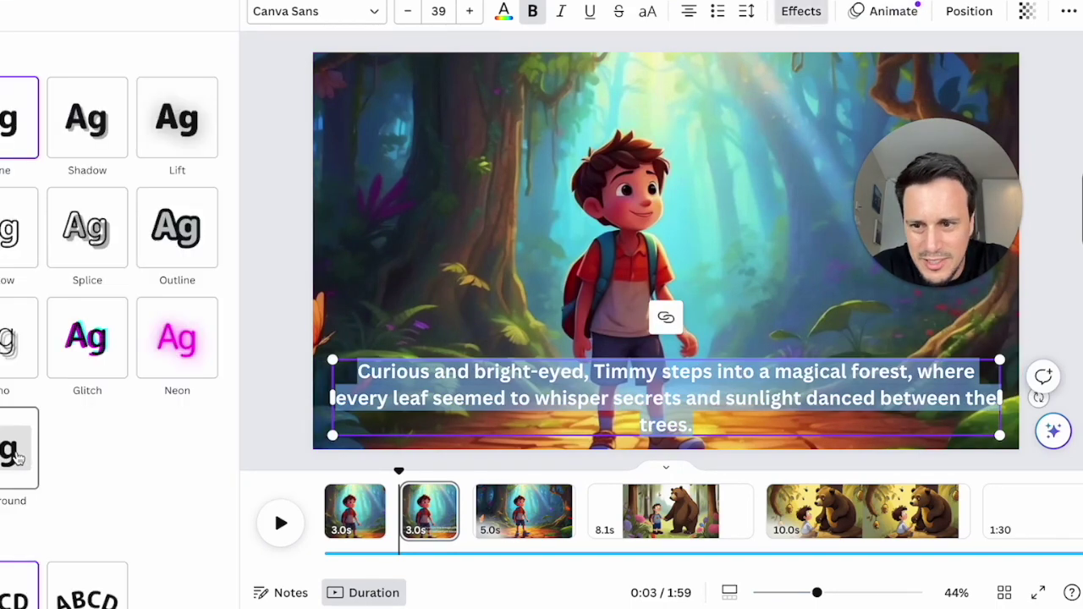
{"action": "left_click", "coordinate": [12, 457]}
{"action": "left_click", "coordinate": [1054, 318]}
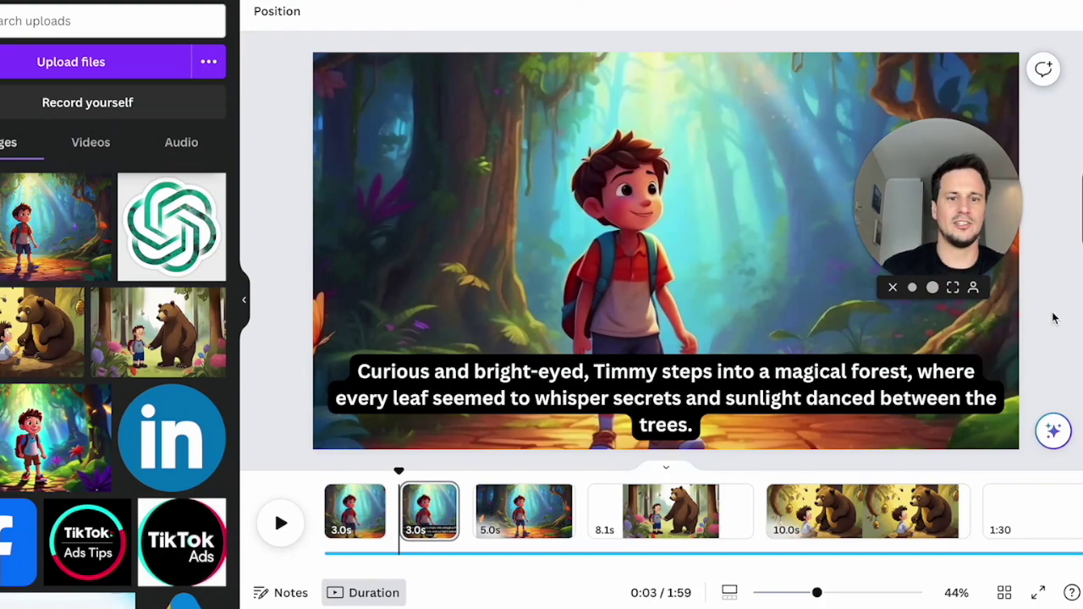
Reduce the narration text to size 31 and shift it slightly lower on the scene image.
{"action": "left_click", "coordinate": [733, 396]}
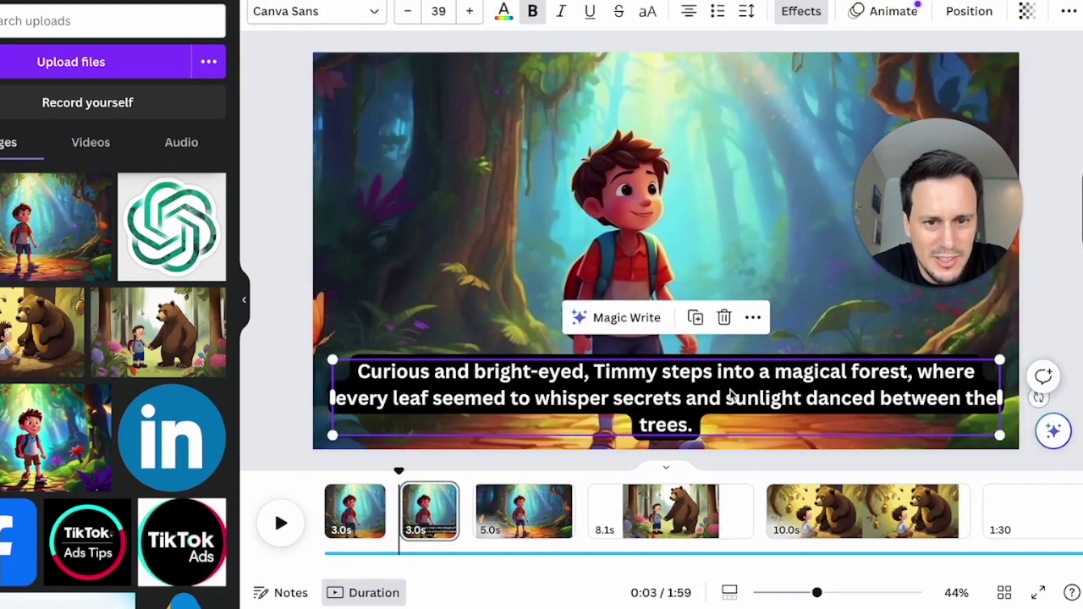
{"action": "left_click", "coordinate": [408, 11]}
{"action": "left_click", "coordinate": [408, 11]}
{"action": "left_click", "coordinate": [408, 11]}
{"action": "left_click", "coordinate": [408, 11]}
{"action": "left_click", "coordinate": [408, 11]}
{"action": "left_click", "coordinate": [408, 11]}
{"action": "left_click", "coordinate": [407, 11]}
{"action": "left_click", "coordinate": [408, 11]}
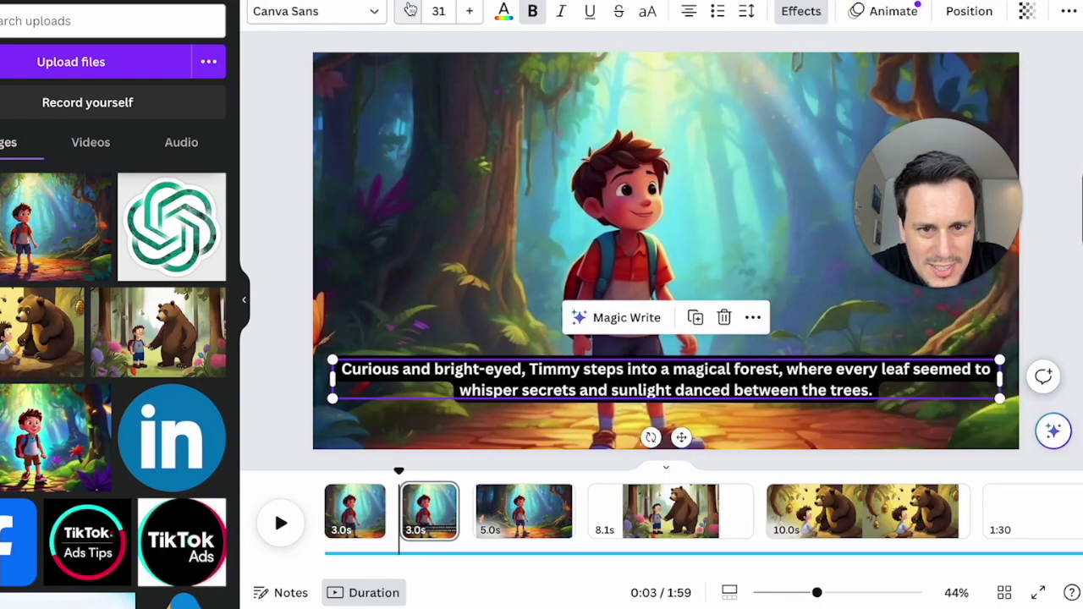
{"action": "left_click", "coordinate": [1040, 316]}
{"action": "left_click_drag", "start_coordinate": [709, 381], "coordinate": [704, 398]}
{"action": "left_click", "coordinate": [1062, 349]}
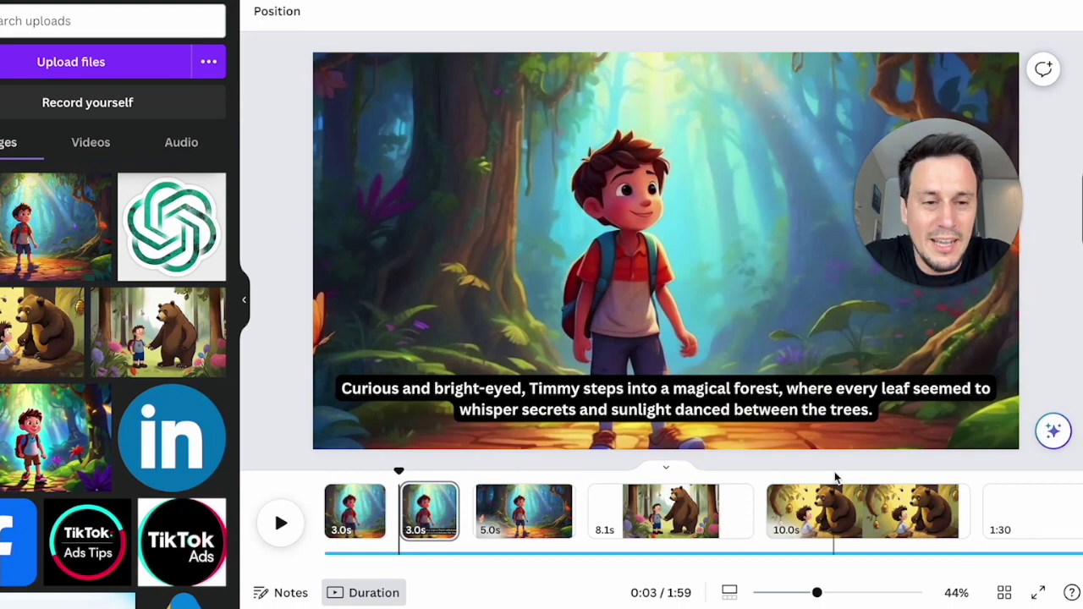
Look through the third forest page and the two bear scenes that follow the captioned page.
{"action": "left_click", "coordinate": [486, 518]}
{"action": "left_click", "coordinate": [666, 521]}
{"action": "left_click", "coordinate": [819, 542]}
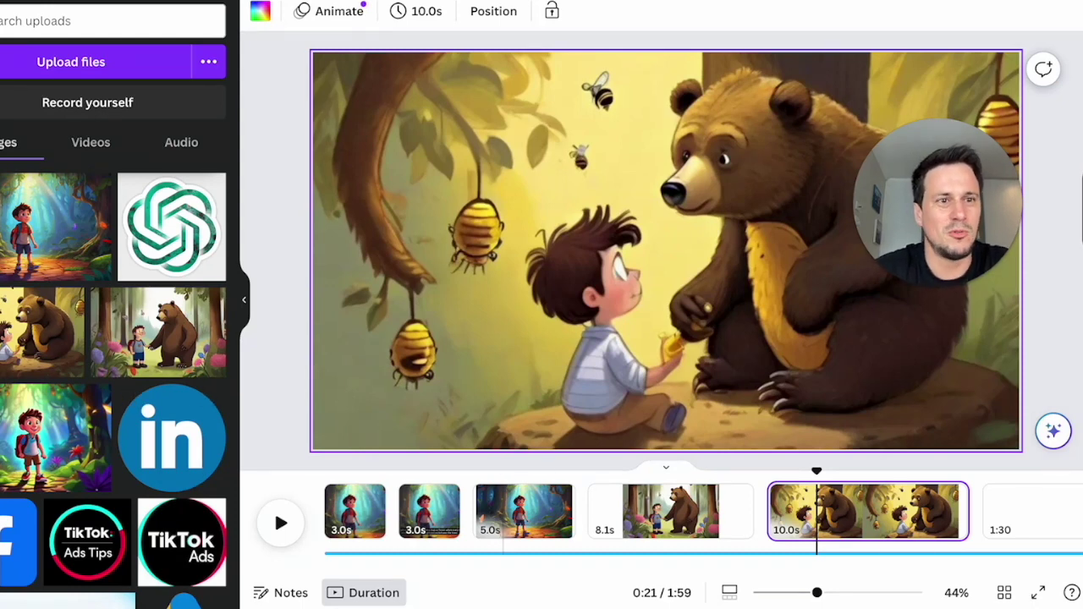
Open the sharing and download options for the design.
{"action": "left_click", "coordinate": [1041, 1]}
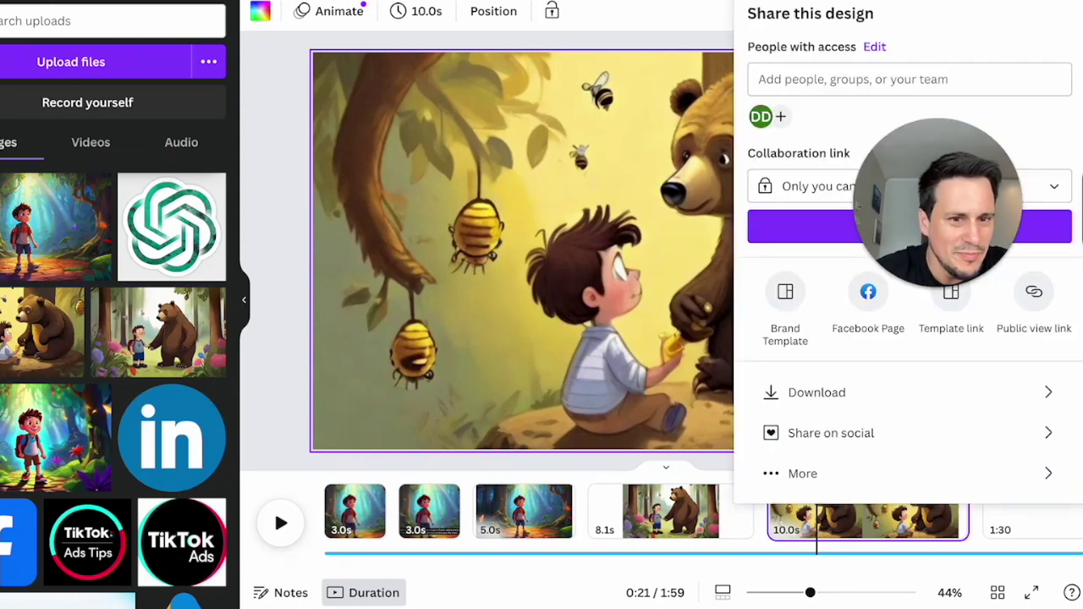